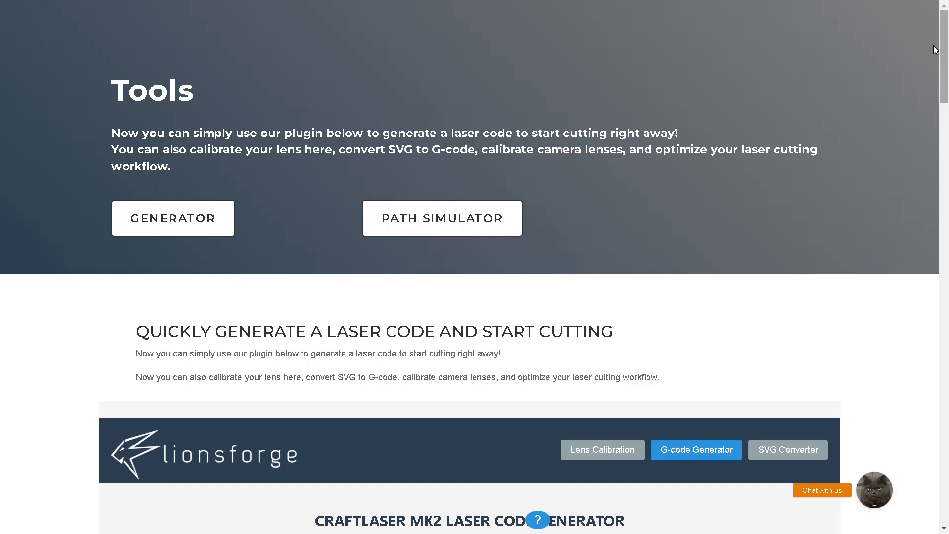
Load the file drawing.svg from the Downloads folder into the laser code generator
scroll(934, 57, down, 5)
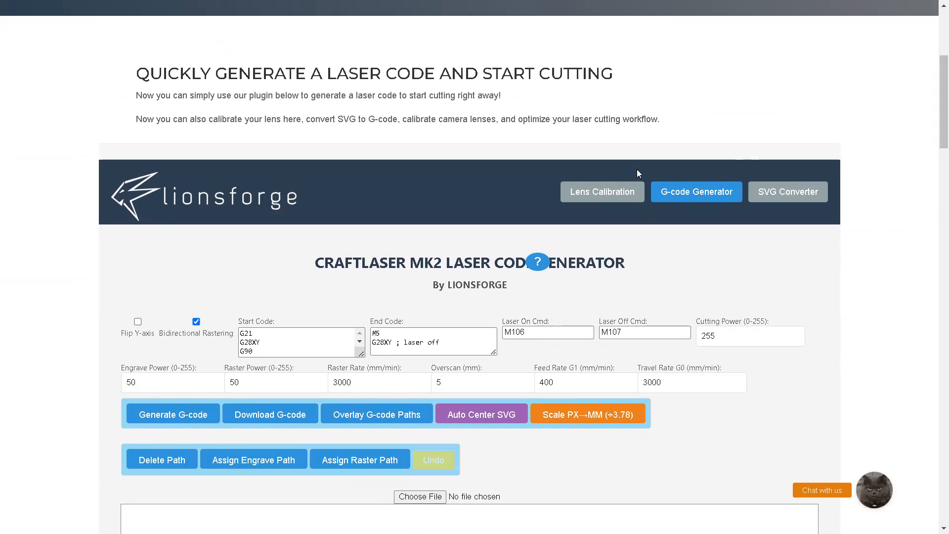
scroll(537, 230, down, 3)
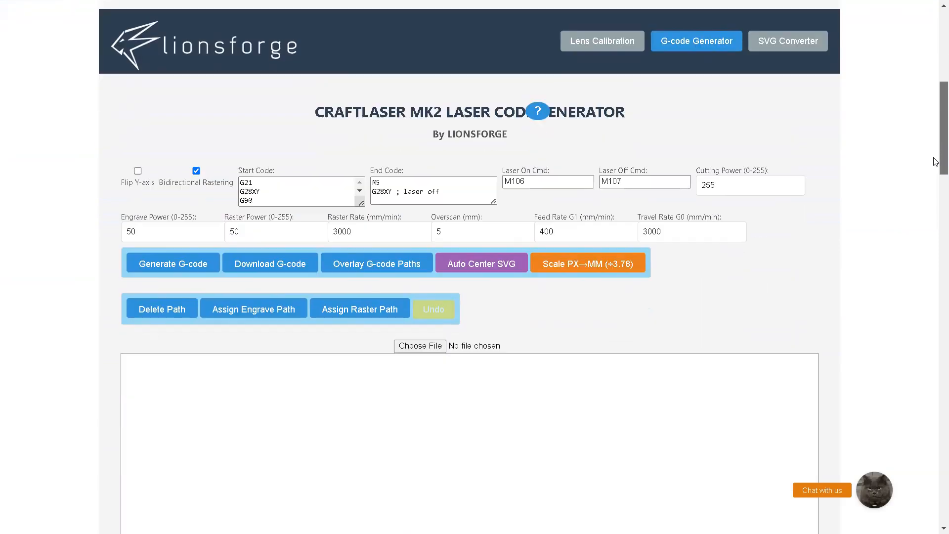
click(434, 340)
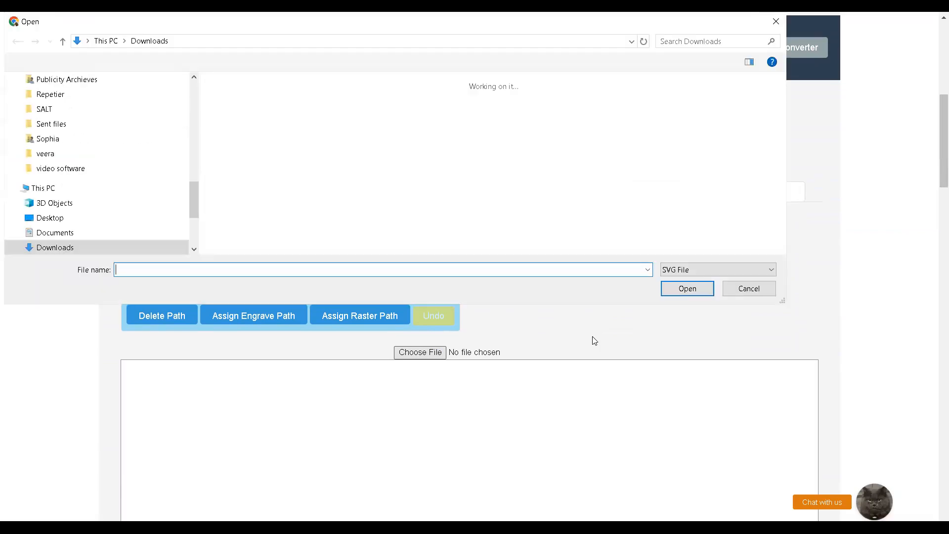
click(249, 114)
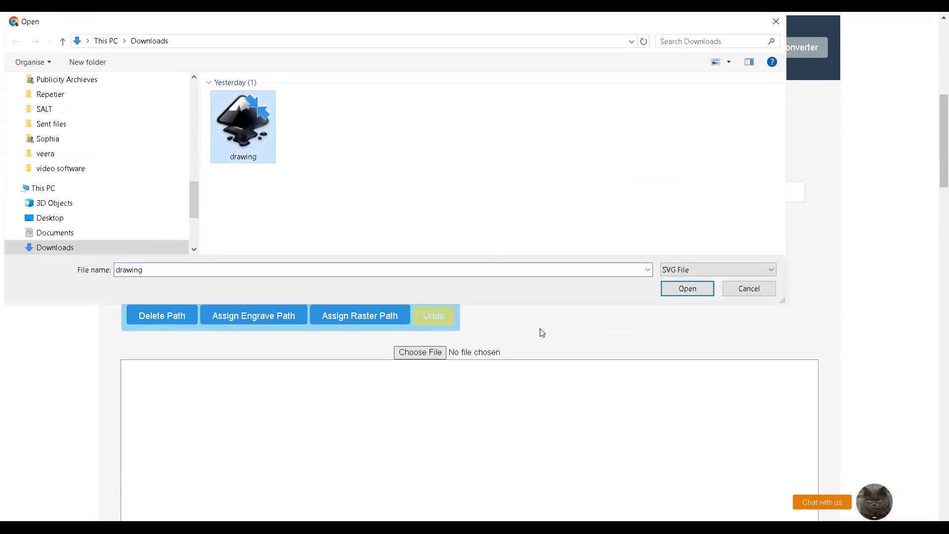
key(Return)
Examine the imported drawing on the canvas, checking the dimensions of the star and the "Testing" letters
scroll(541, 321, down, 4)
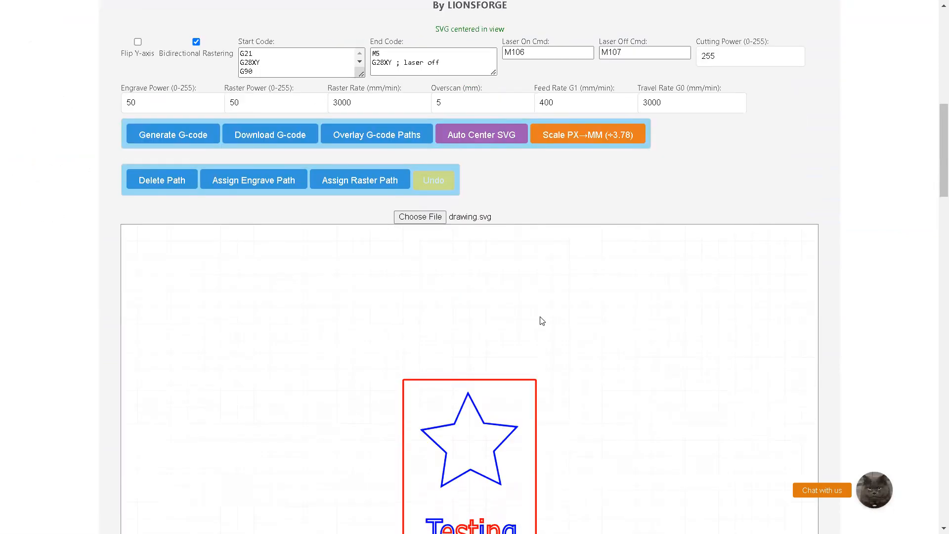
drag(935, 198, 932, 226)
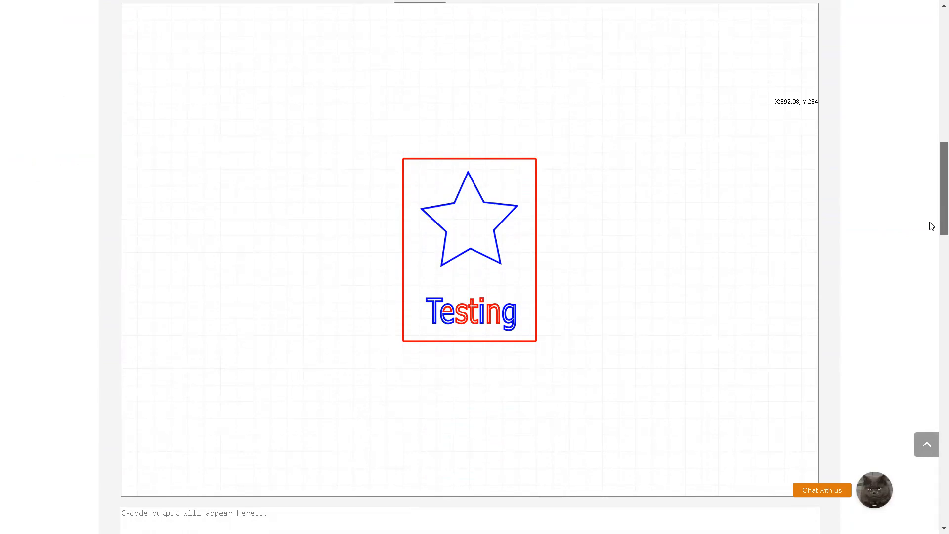
scroll(931, 226, up, 3)
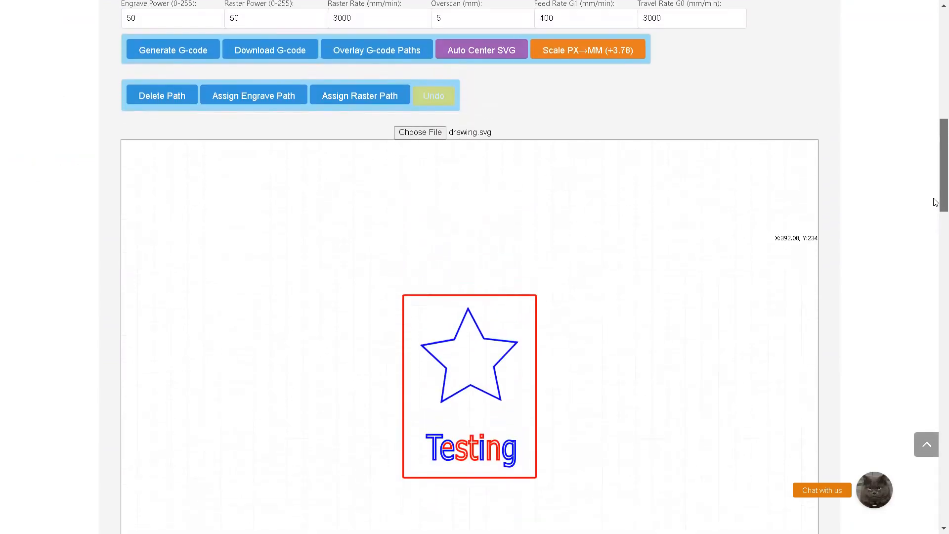
scroll(935, 200, up, 1)
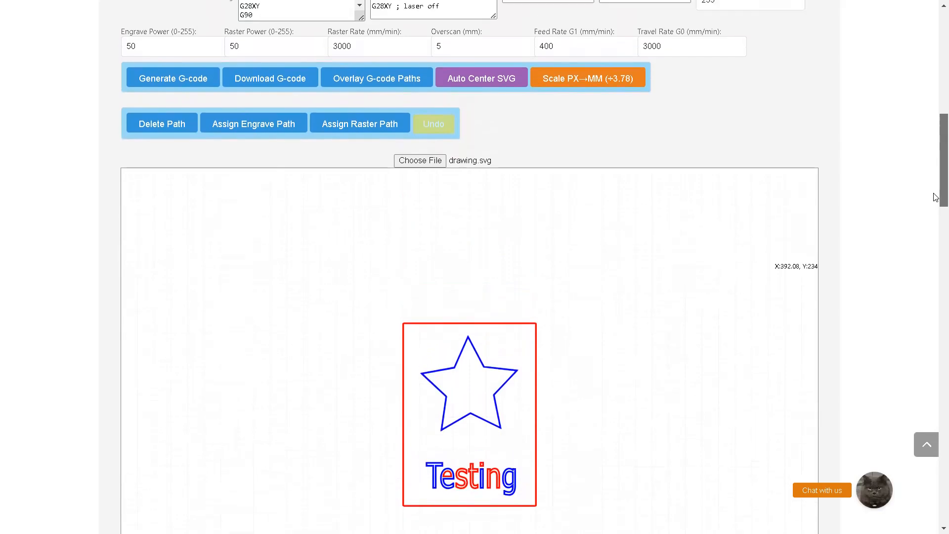
scroll(936, 197, up, 1)
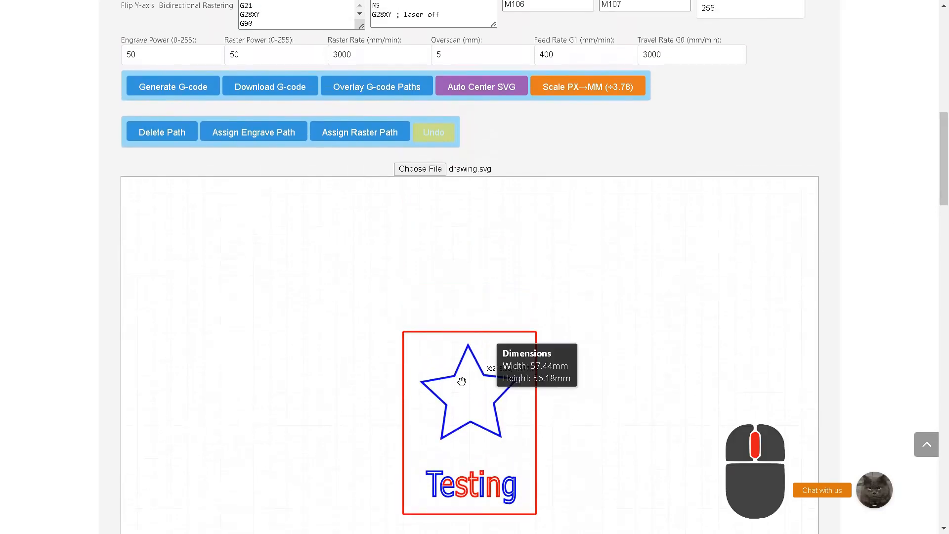
mouse_move(461, 385)
middle_down()
mouse_move(452, 255)
mouse_move(331, 257)
mouse_move(519, 256)
mouse_move(462, 258)
middle_up()
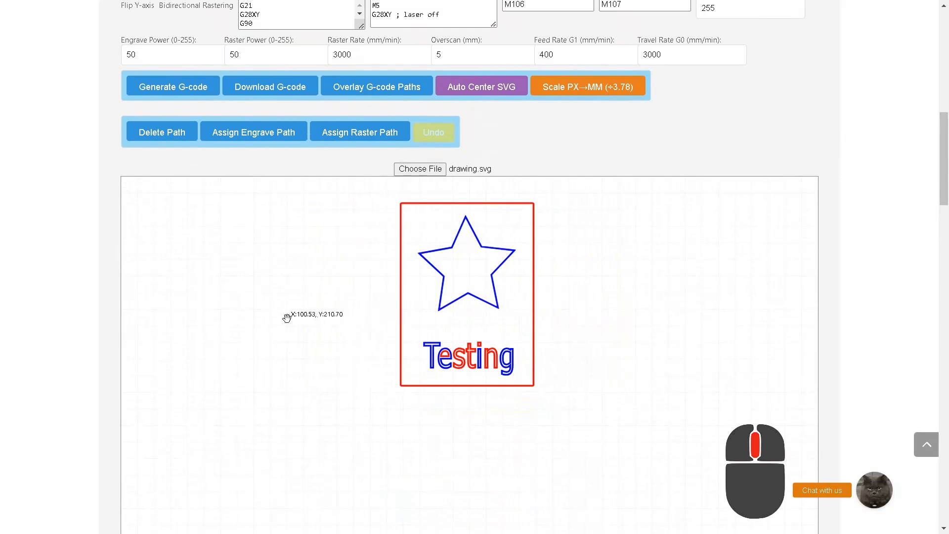
mouse_move(399, 288)
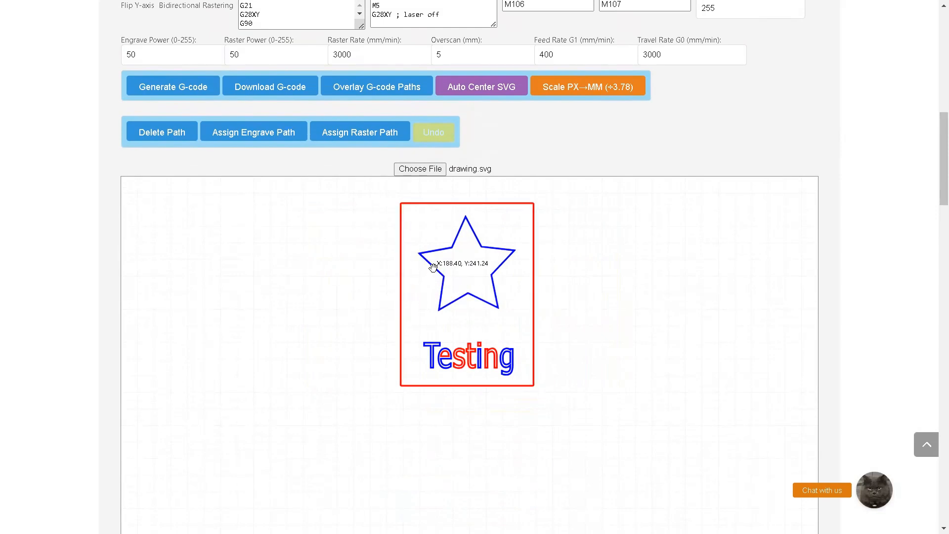
mouse_move(435, 266)
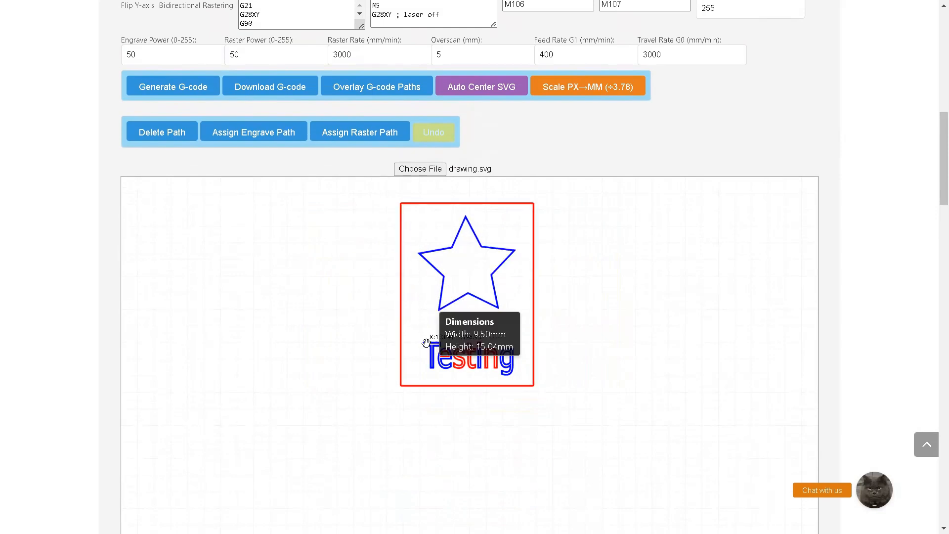
mouse_move(426, 340)
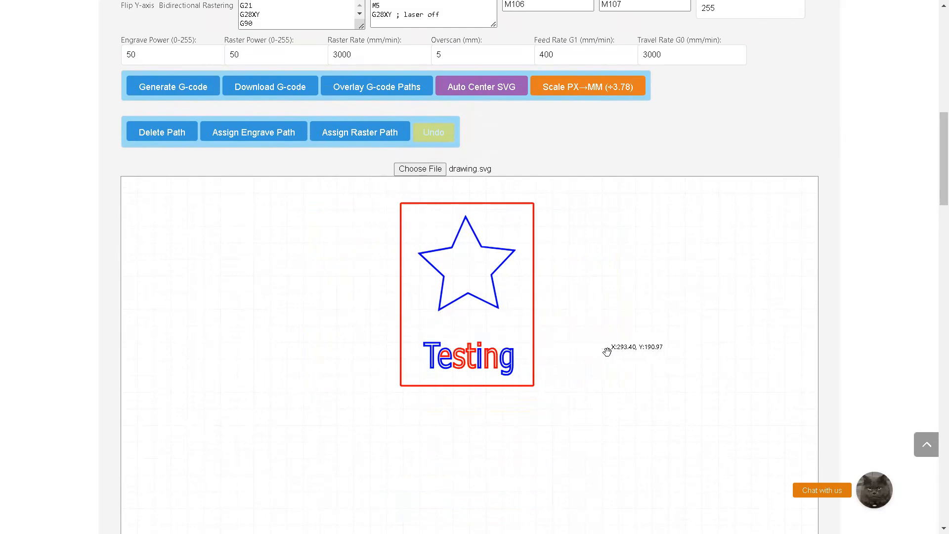
scroll(935, 190, up, 1)
scroll(936, 189, up, 2)
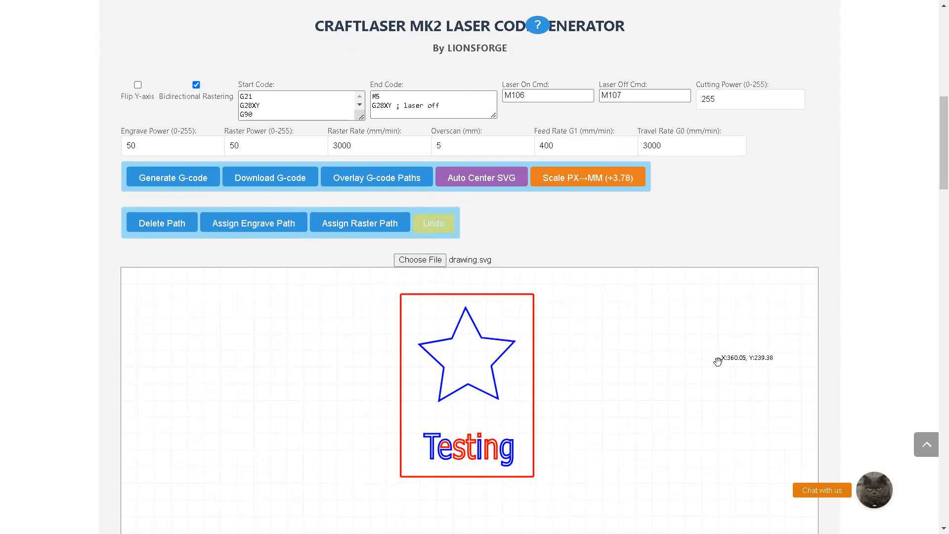
Delete the star with the Delete Path tool, and undo the deletion
click(166, 232)
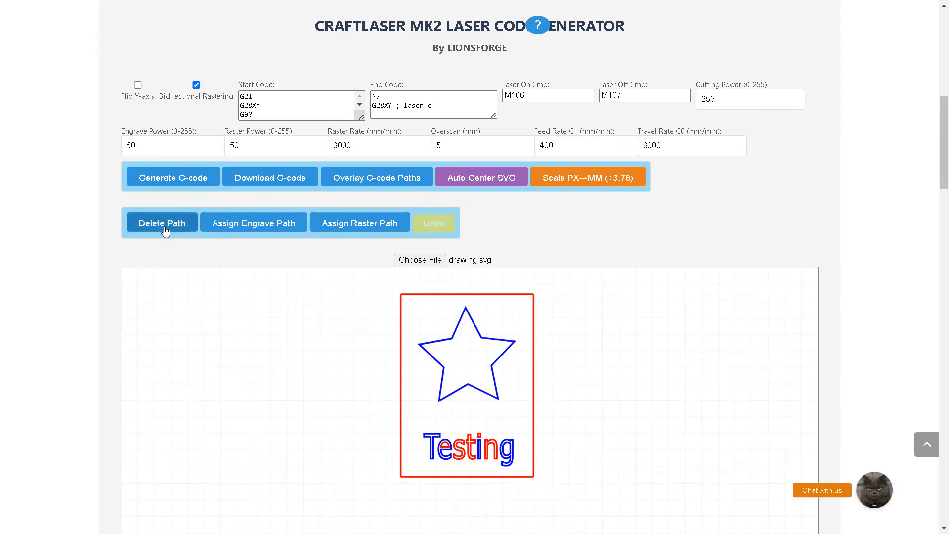
click(431, 340)
right_click(431, 340)
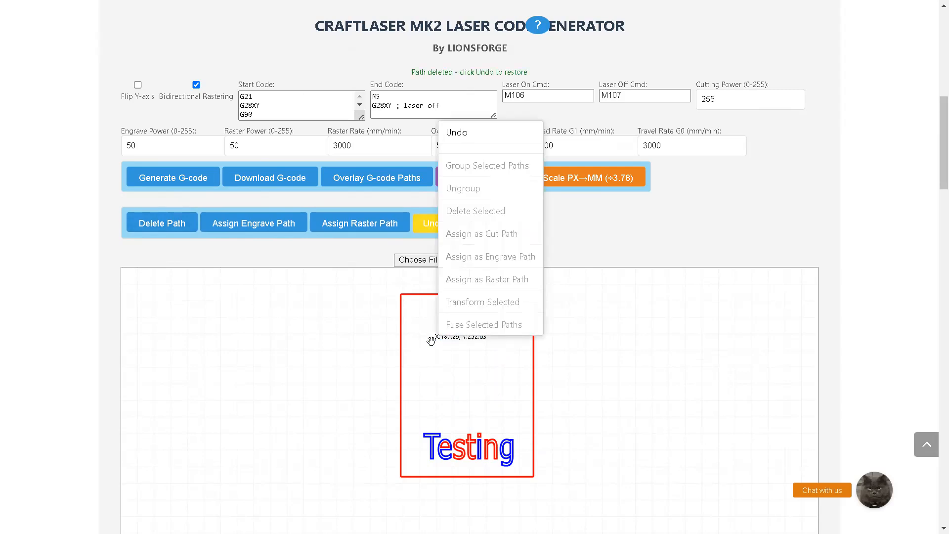
click(462, 140)
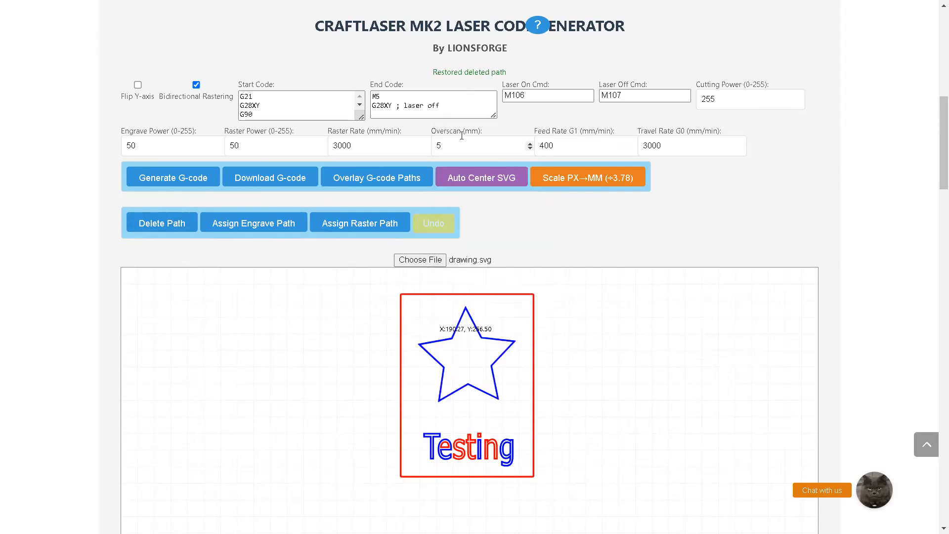
Delete the star as a selected path using Delete Selected, and restore it with Undo
right_click(429, 340)
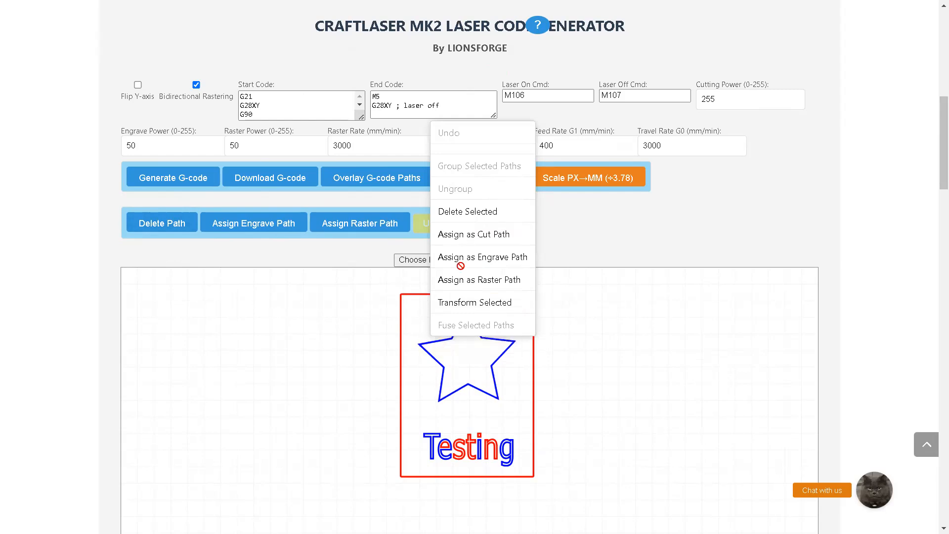
click(480, 211)
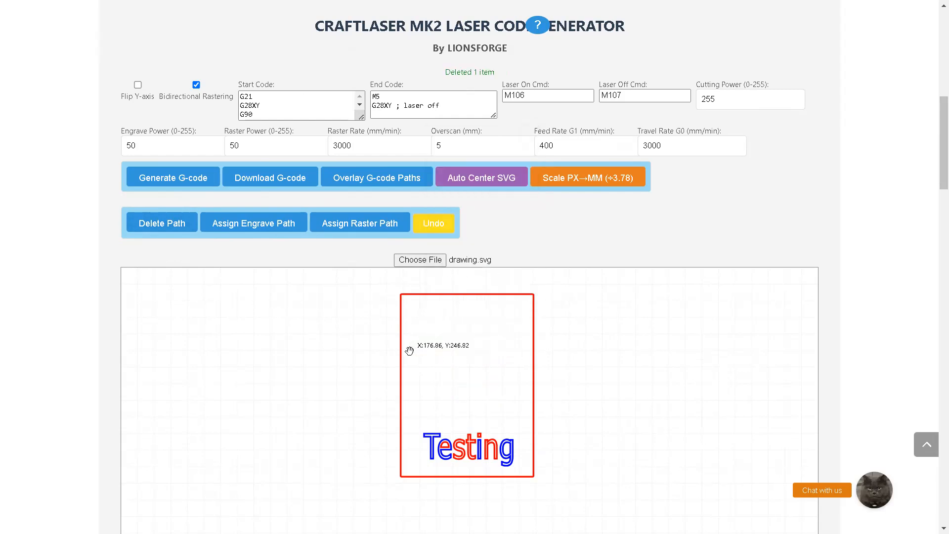
right_click(447, 354)
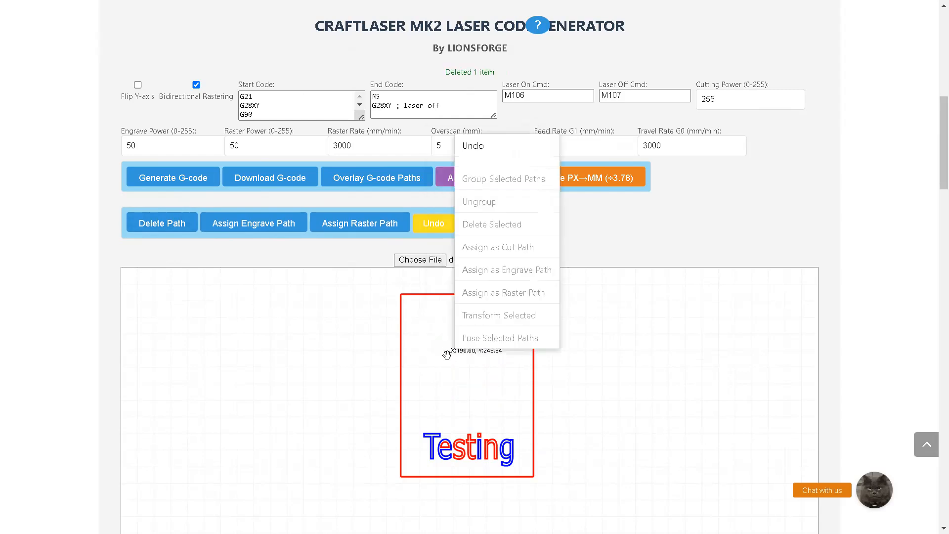
click(500, 149)
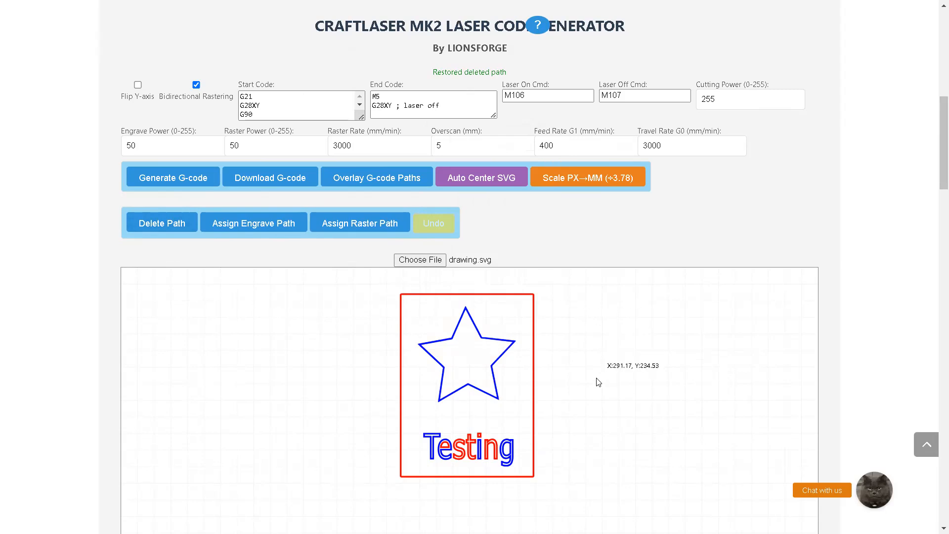
Set the star as an engrave path with Assign Engrave Path, and reapply it with Assign as Engrave Path
click(247, 230)
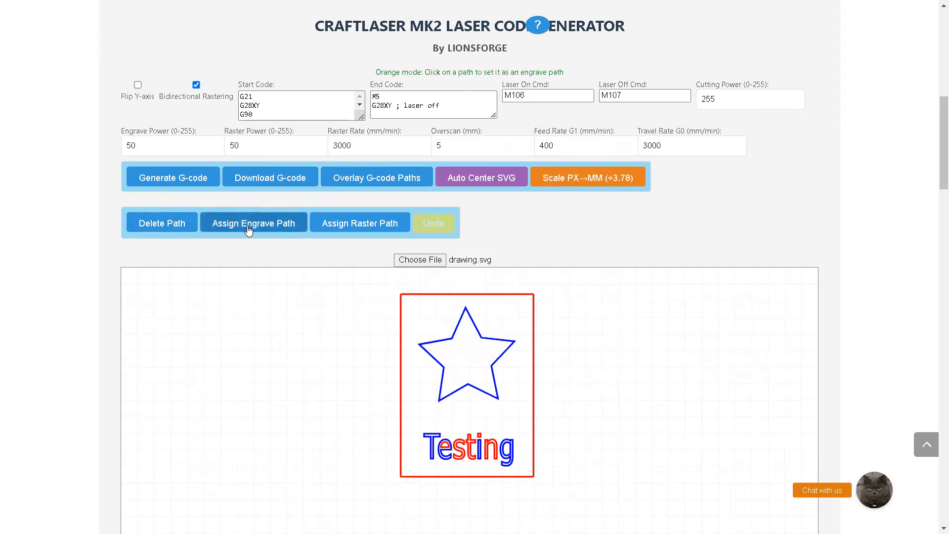
click(433, 356)
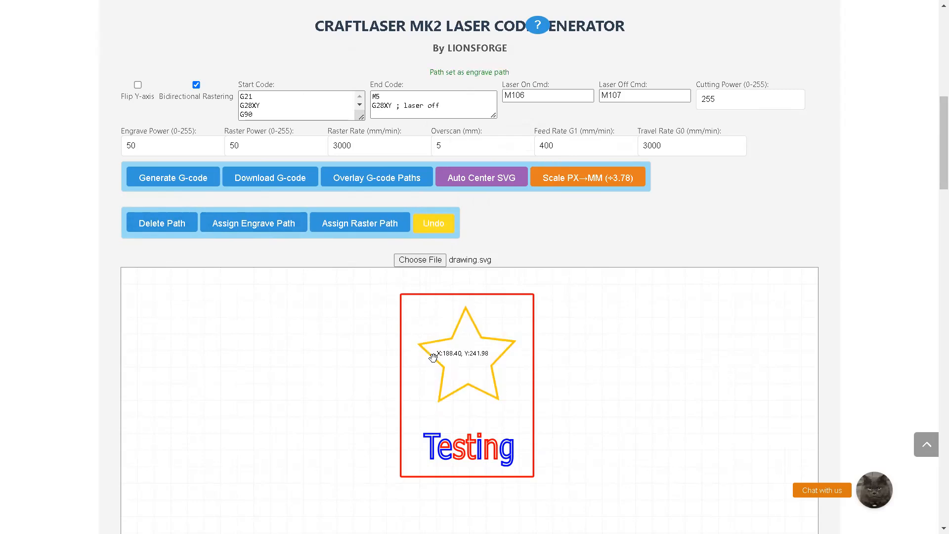
right_click(433, 357)
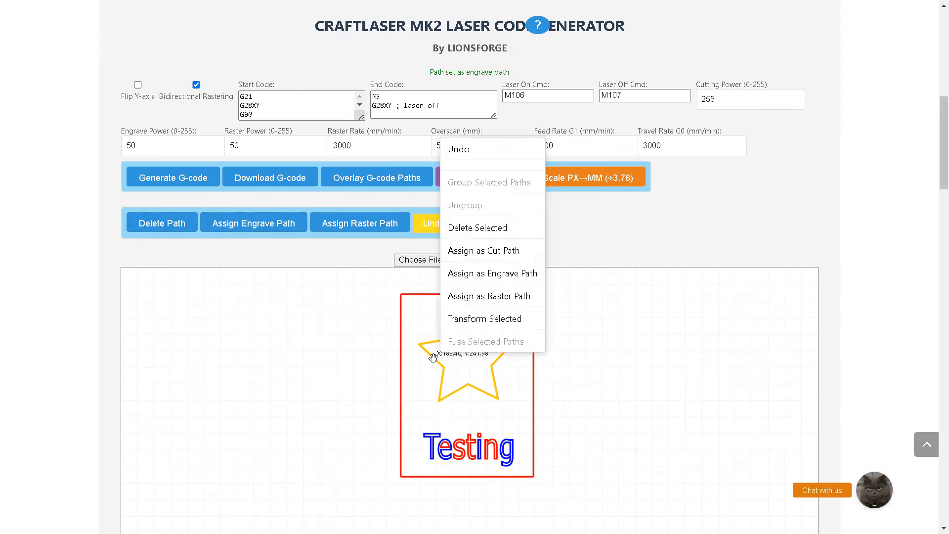
click(521, 277)
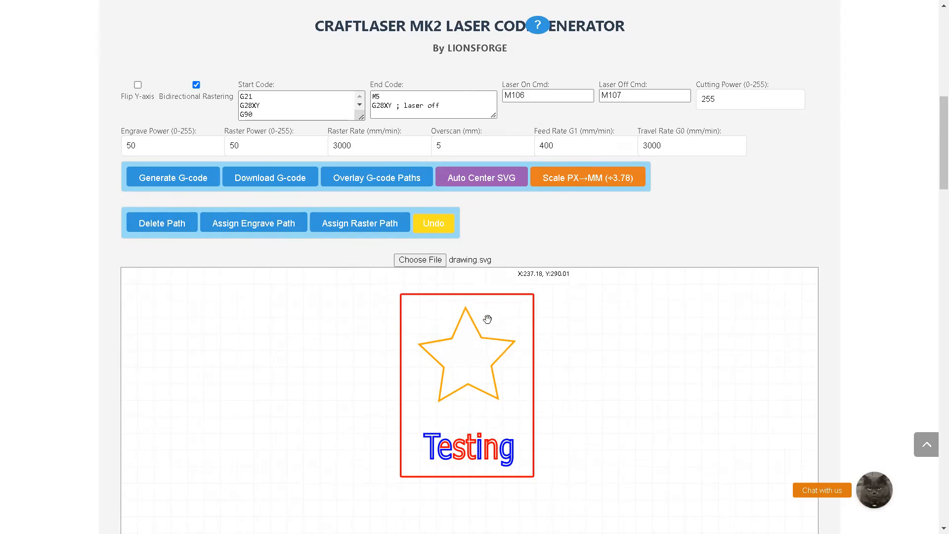
Undo both engrave assignments on the star
right_click(437, 360)
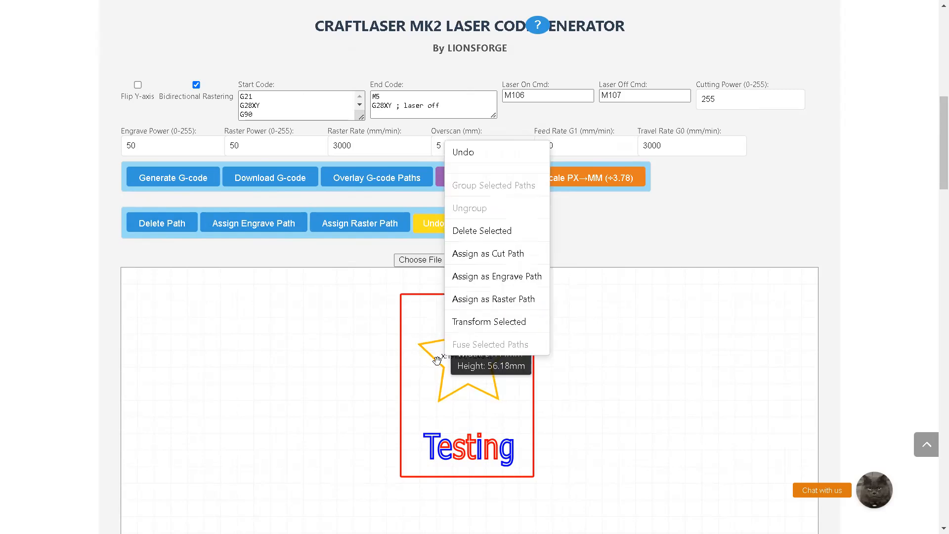
click(469, 153)
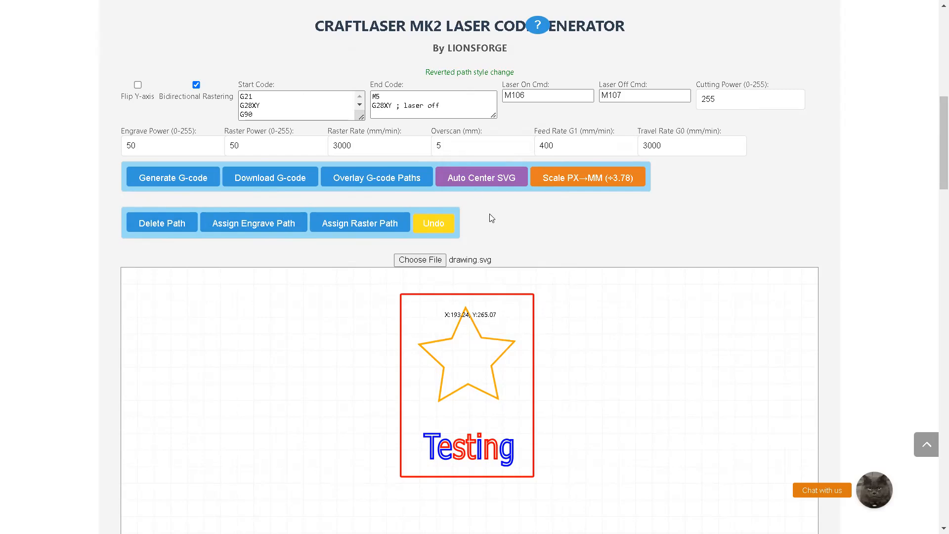
right_click(434, 359)
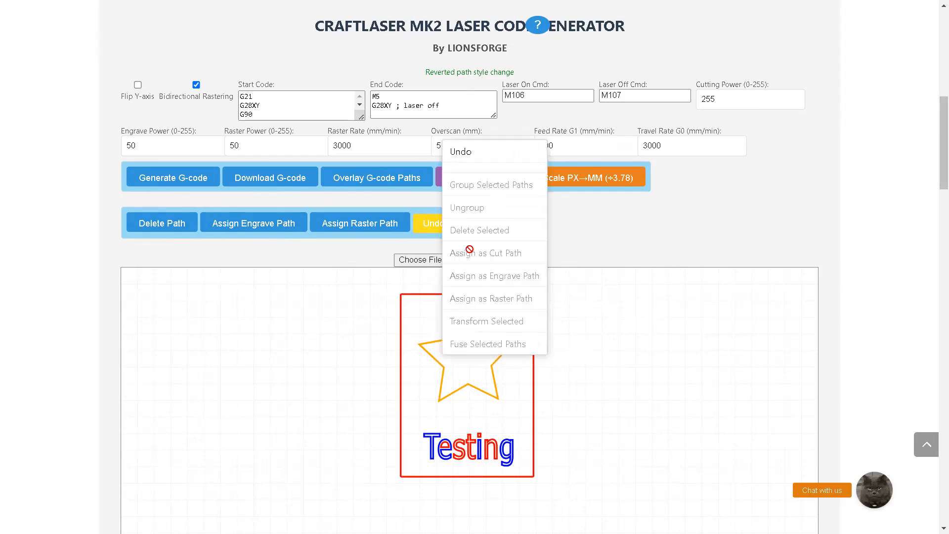
click(472, 154)
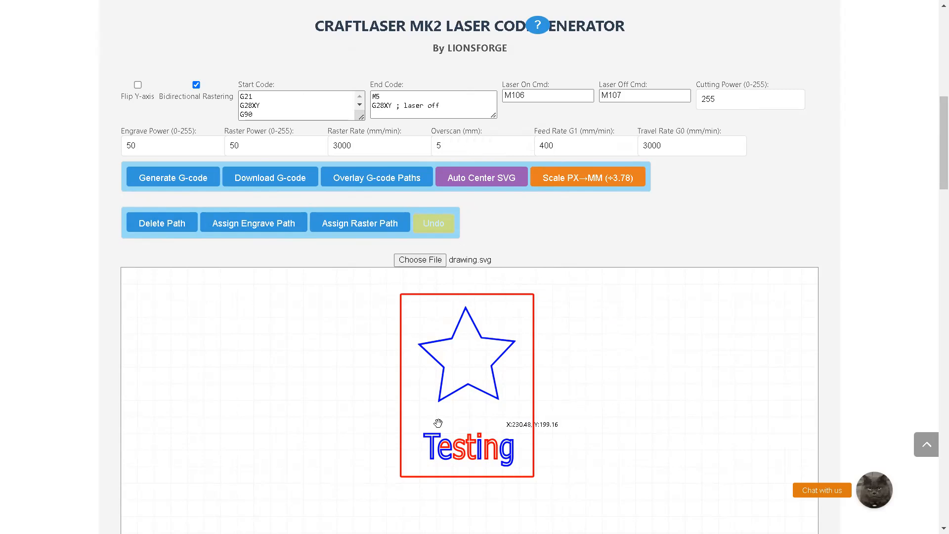
Assign the star and the letter T of "Testing" as raster paths
click(355, 227)
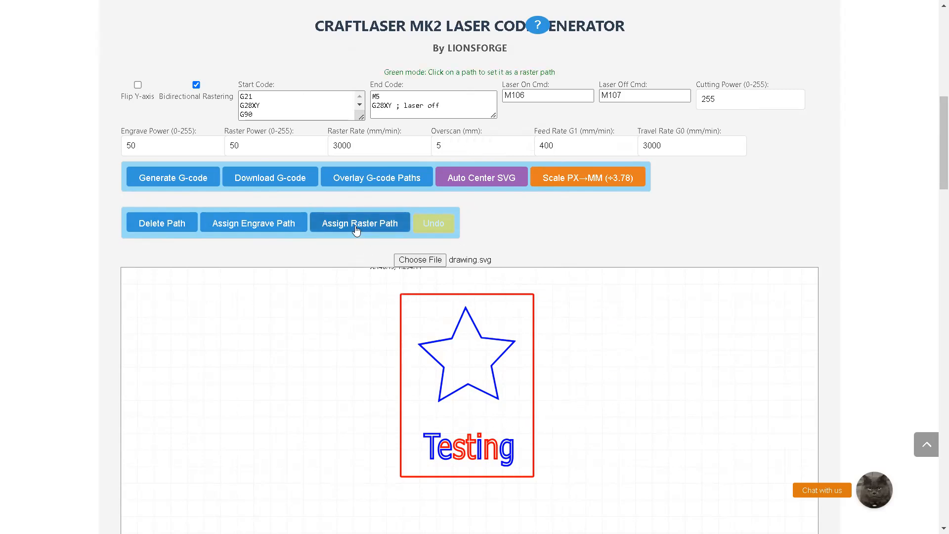
click(428, 354)
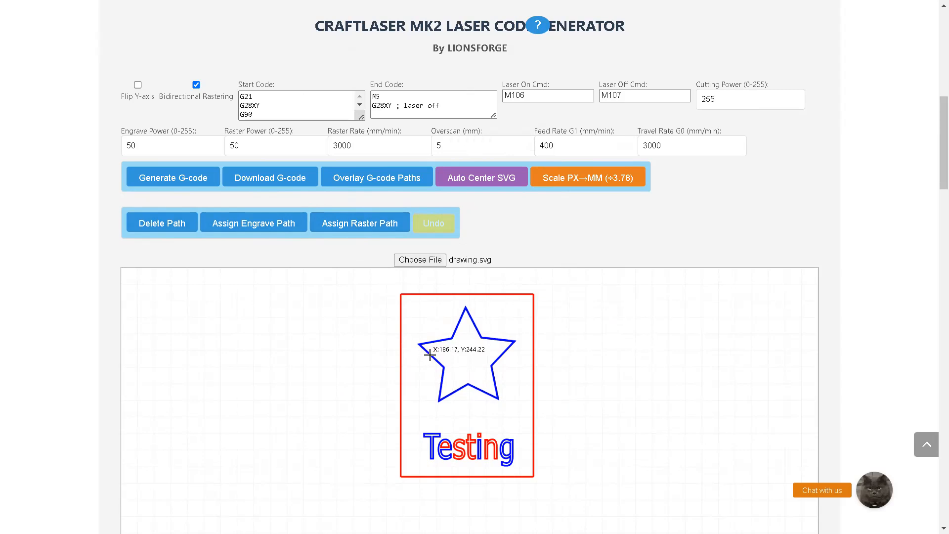
right_click(429, 428)
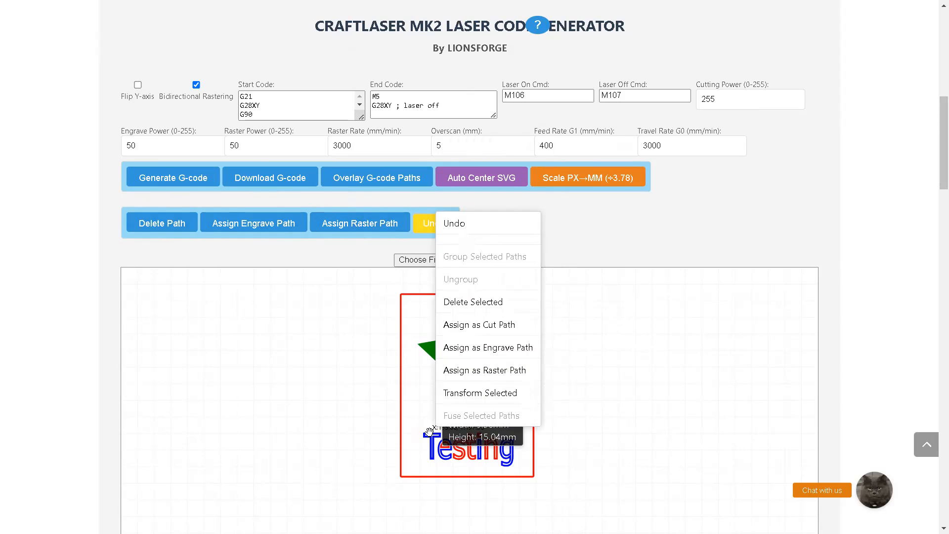
click(495, 372)
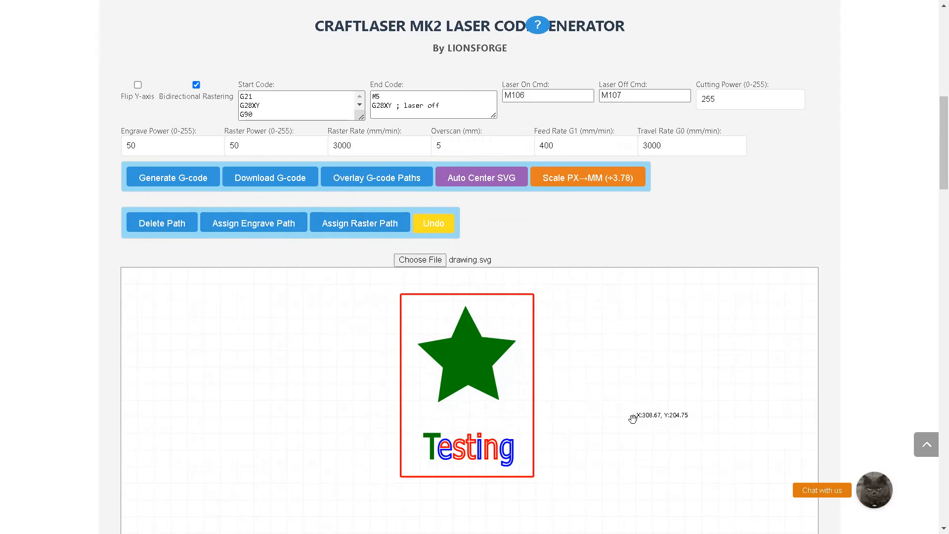
Fuse all letter paths of "Testing" into a single path, leaving the surrounding rectangle out of the selection
mouse_move(400, 426)
drag(409, 421, 522, 465)
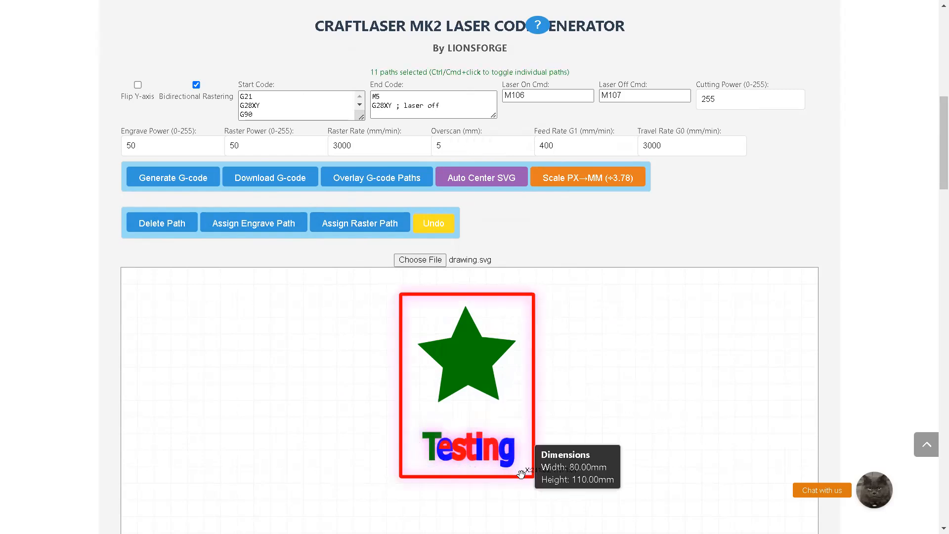
ctrl+click(519, 476)
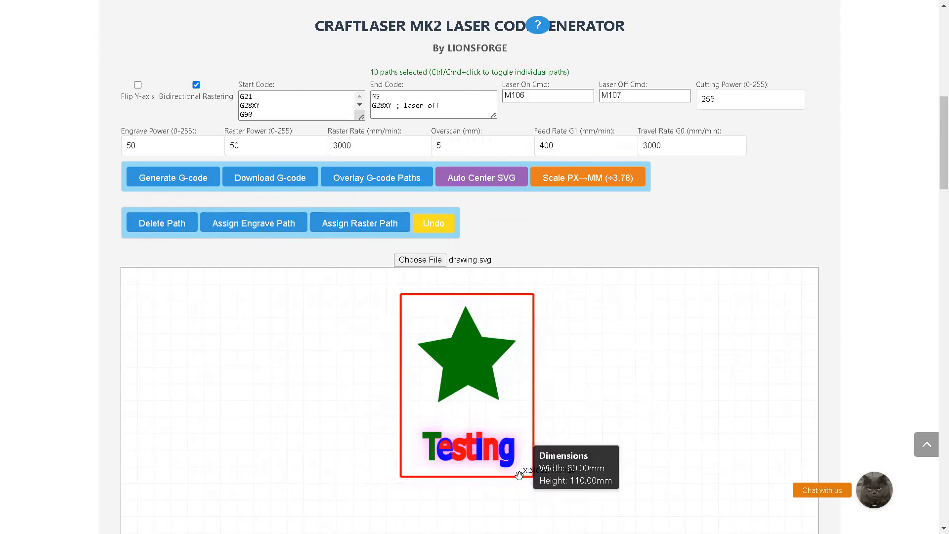
right_click(509, 446)
click(533, 435)
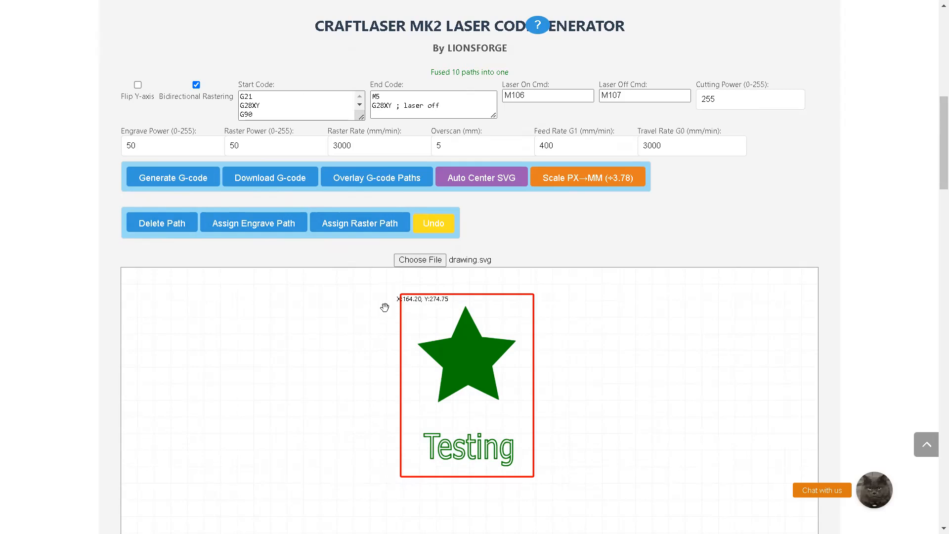
Select all three paths together, and remove the rectangle, star and "Testing" text from the selection one at a time
click(346, 293)
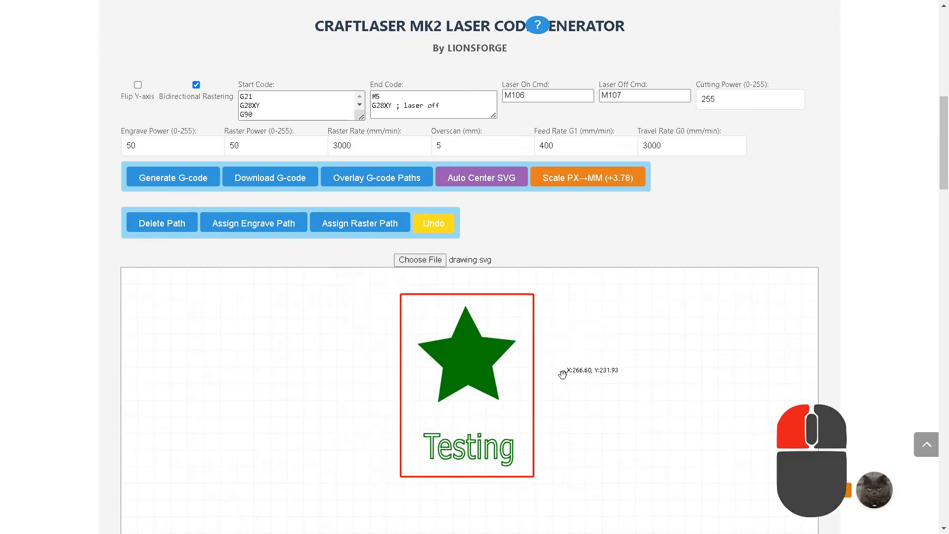
drag(350, 286, 604, 514)
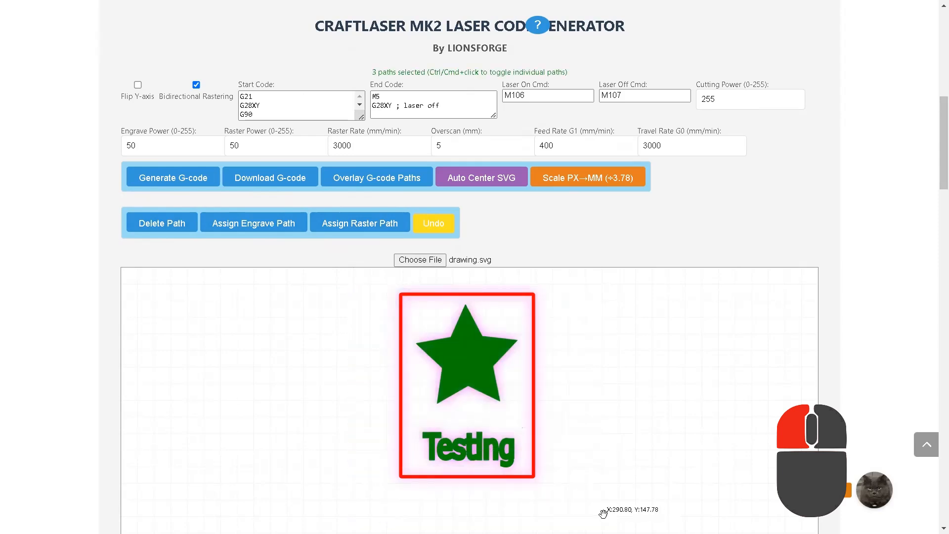
mouse_move(534, 430)
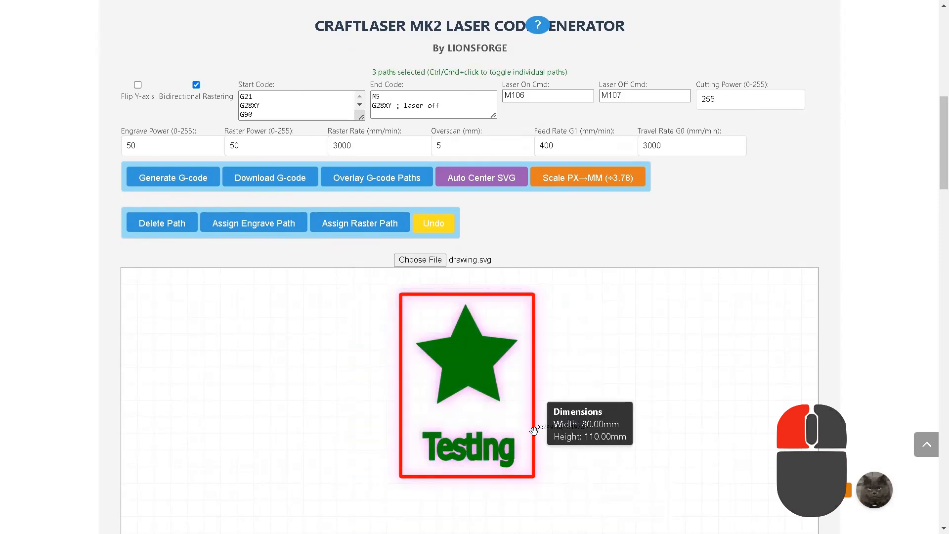
ctrl+click(489, 475)
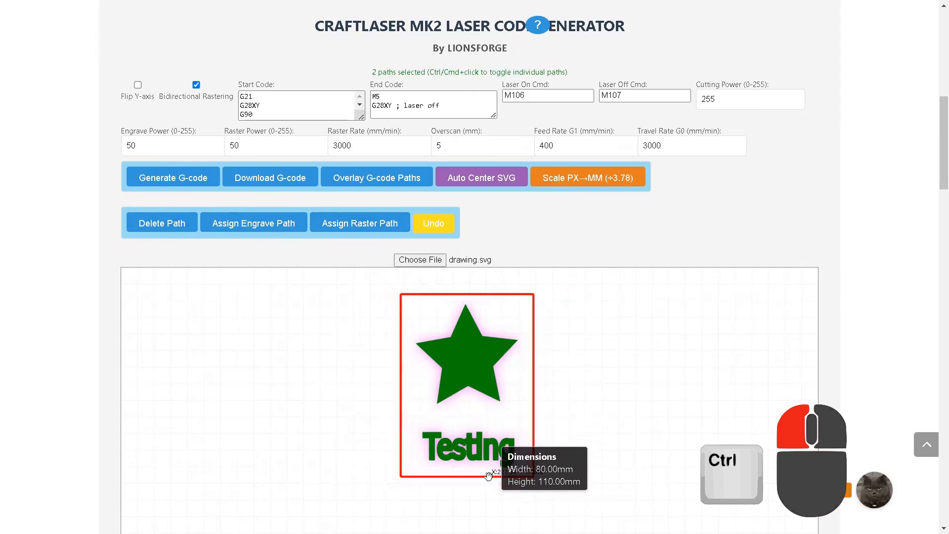
ctrl+click(483, 377)
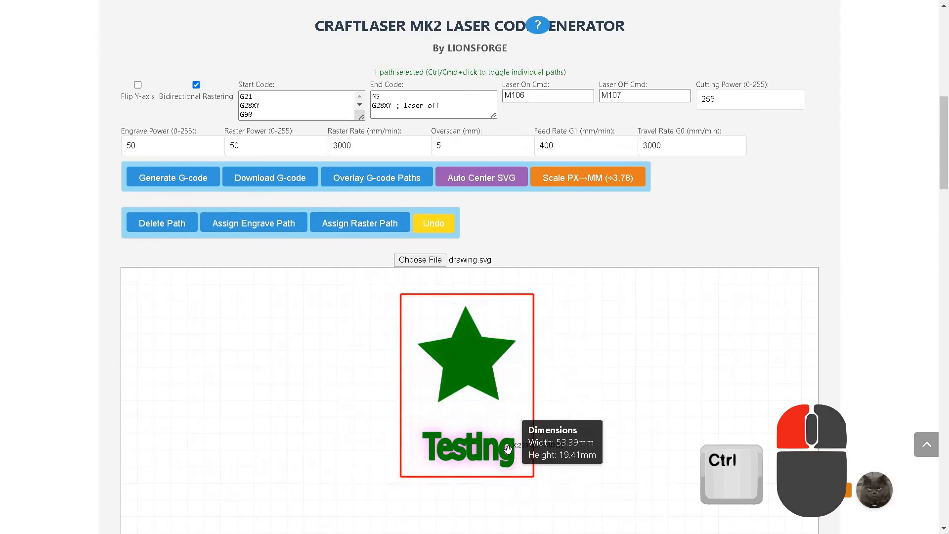
ctrl+click(508, 448)
Group the star, the surrounding rectangle and the "Testing" text using Group Selected Paths
ctrl+click(473, 375)
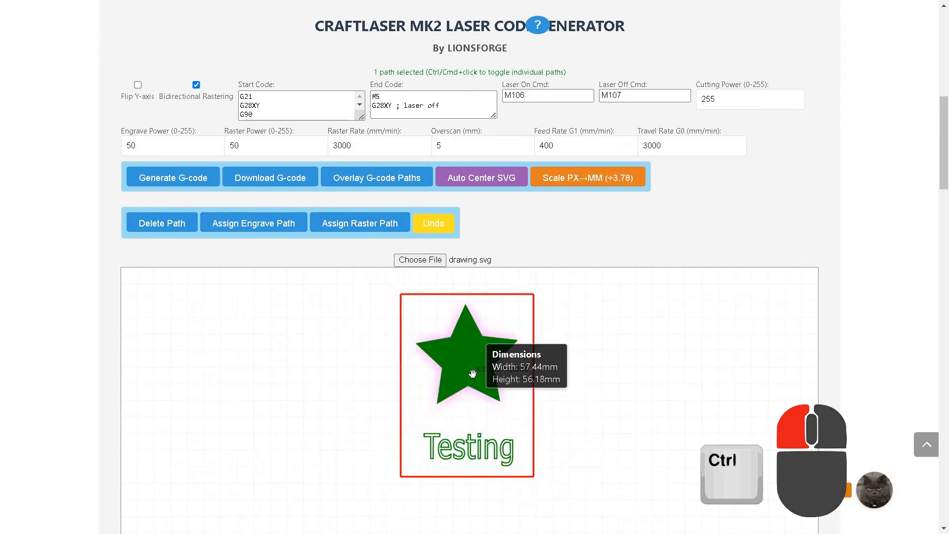
ctrl+click(533, 392)
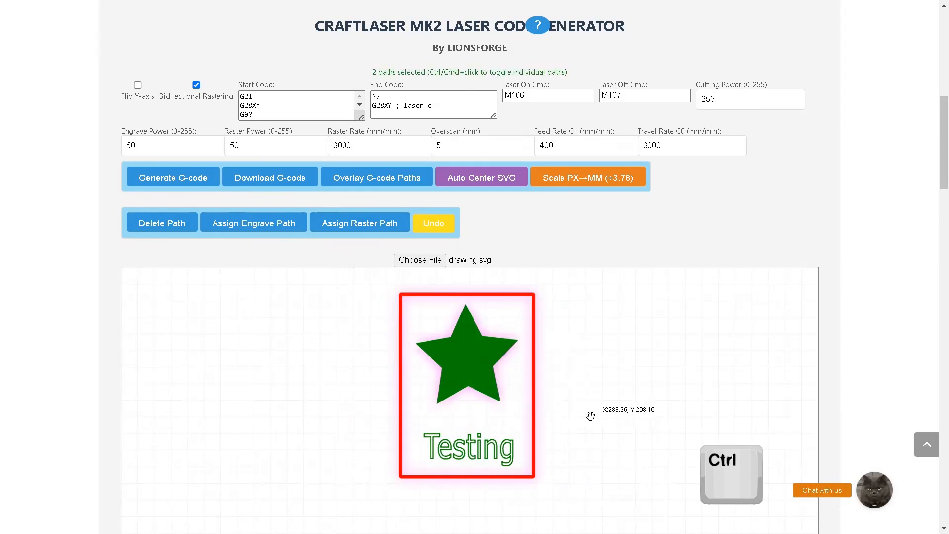
ctrl+click(501, 444)
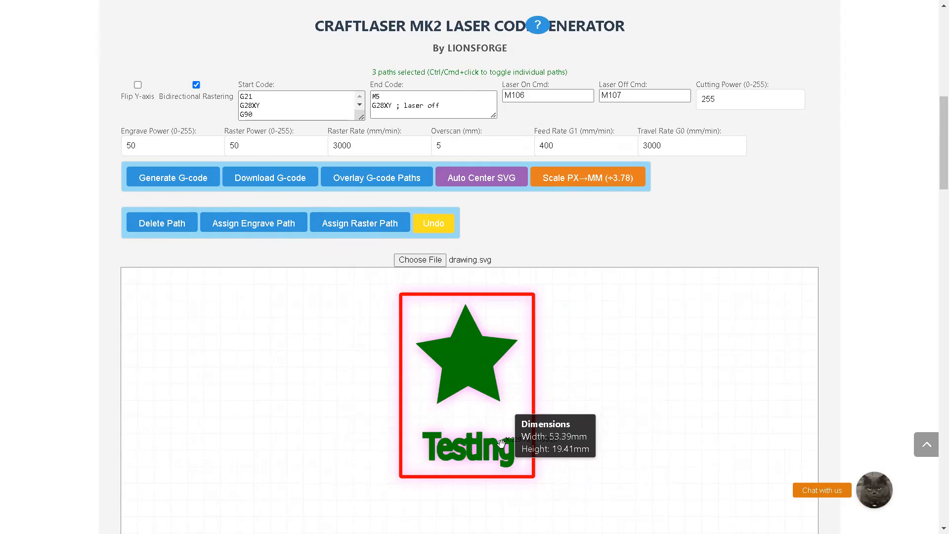
right_click(501, 443)
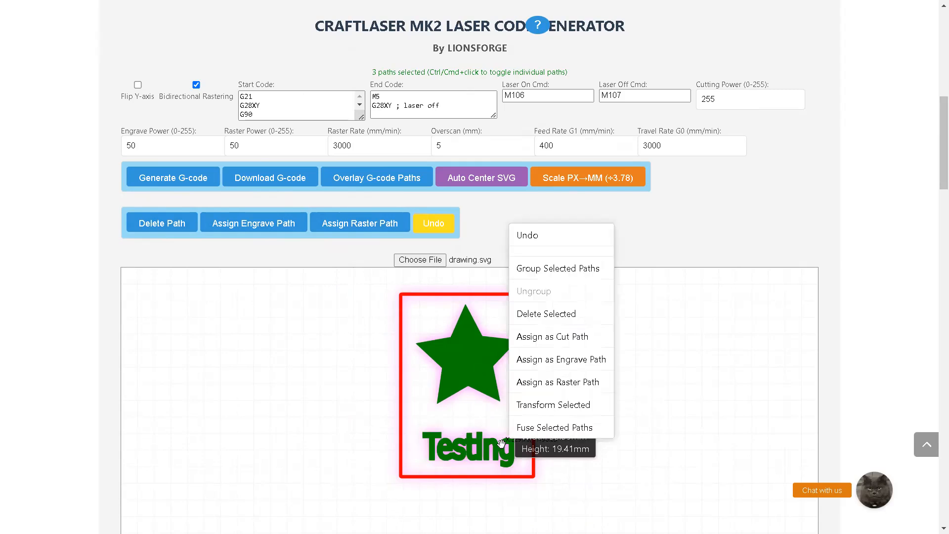
click(562, 271)
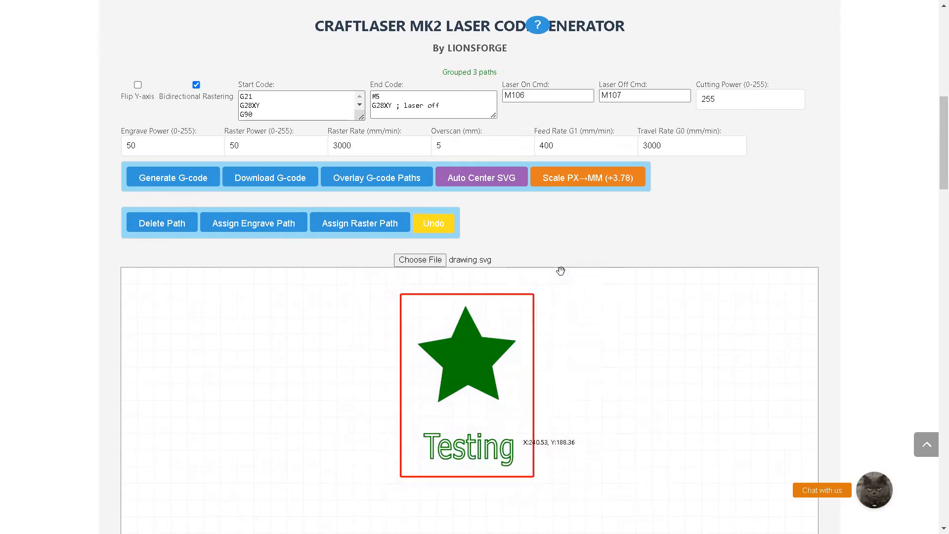
Set the grouped paths' scale to 50% with Transform Selected
right_click(470, 370)
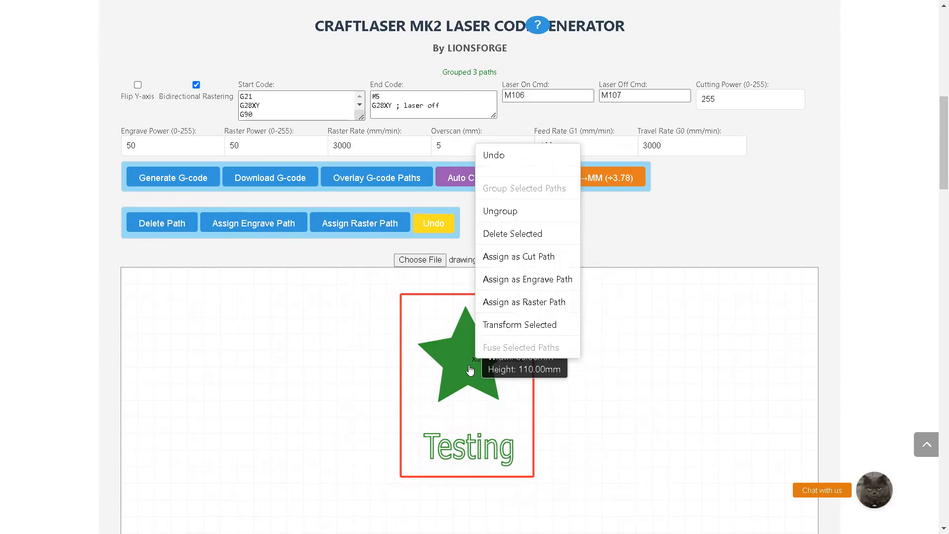
click(517, 326)
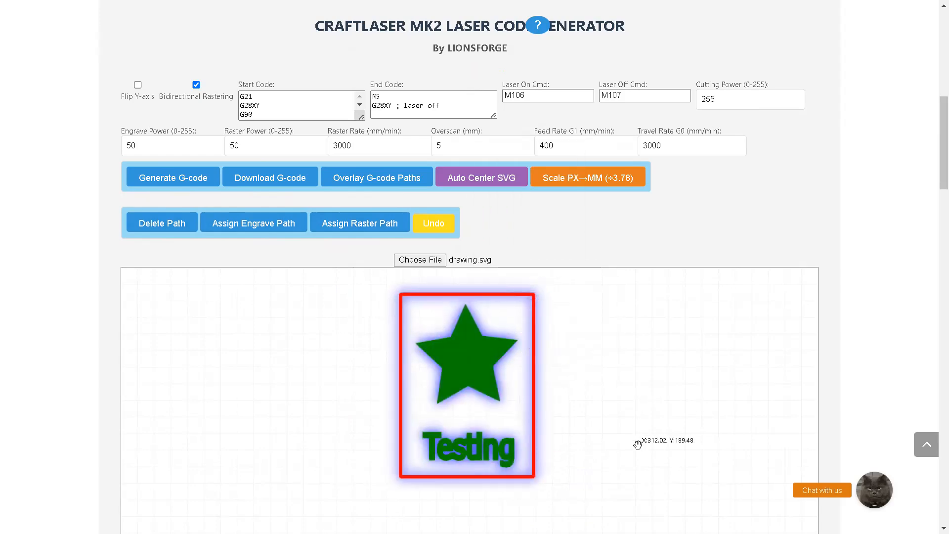
scroll(635, 441, down, 3)
scroll(561, 472, down, 1)
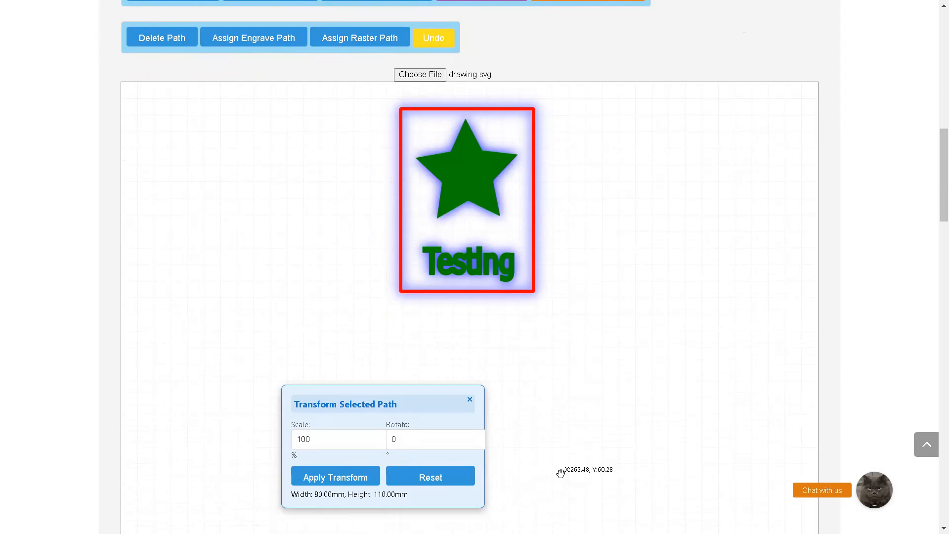
drag(334, 440, 280, 439)
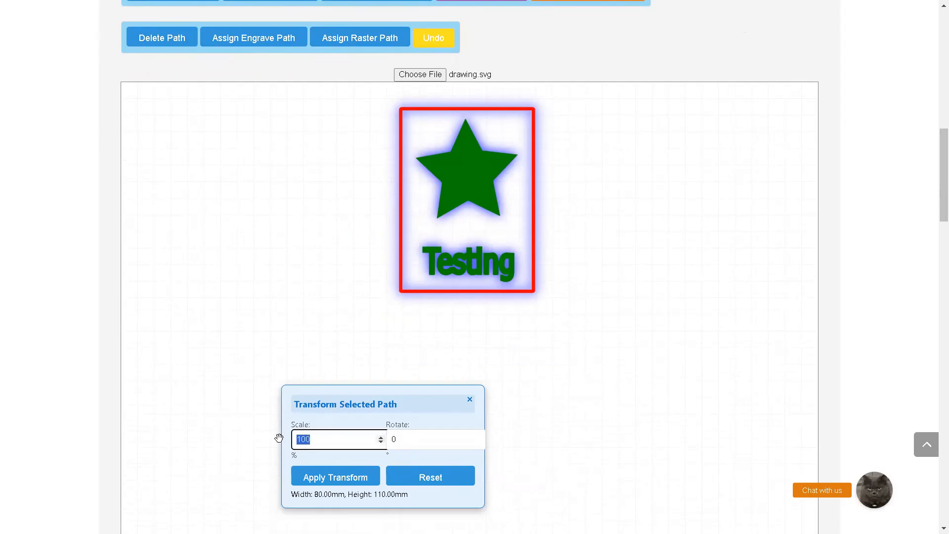
text(50)
Try rotating the scaled group to 105°, and reset its scale and rotation
click(467, 435)
click(476, 438)
click(476, 437)
click(476, 438)
click(476, 438)
click(476, 437)
click(476, 437)
click(476, 437)
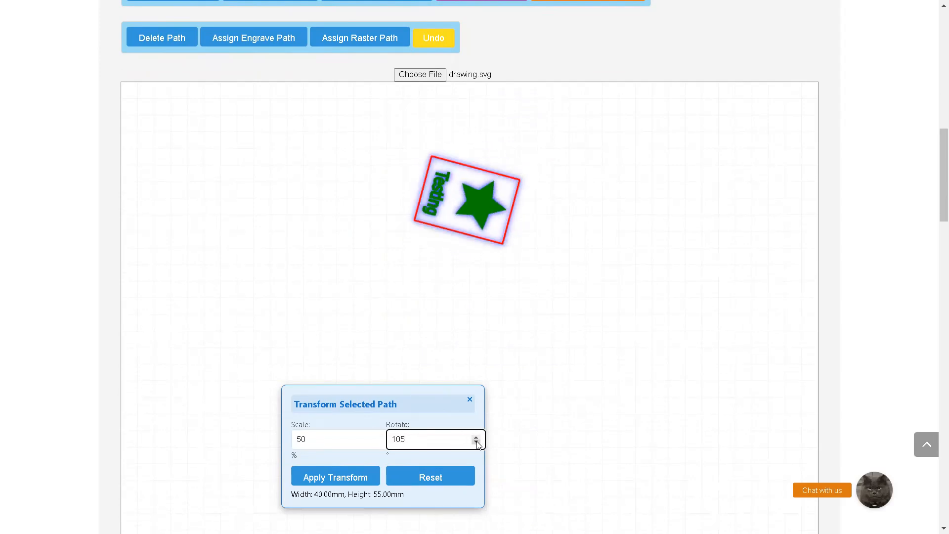
click(476, 442)
click(448, 478)
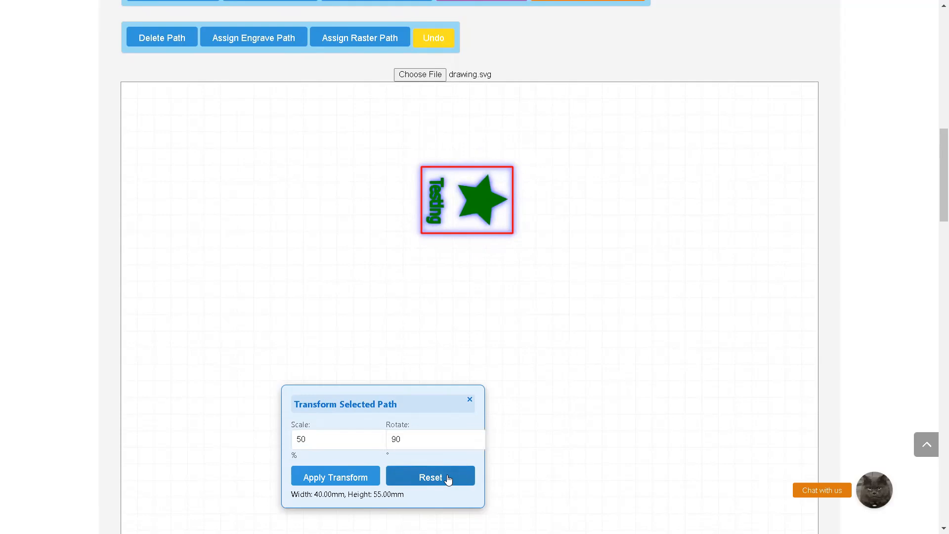
click(470, 401)
Center the grouped drawing in the work area with Auto Center SVG
scroll(640, 368, up, 3)
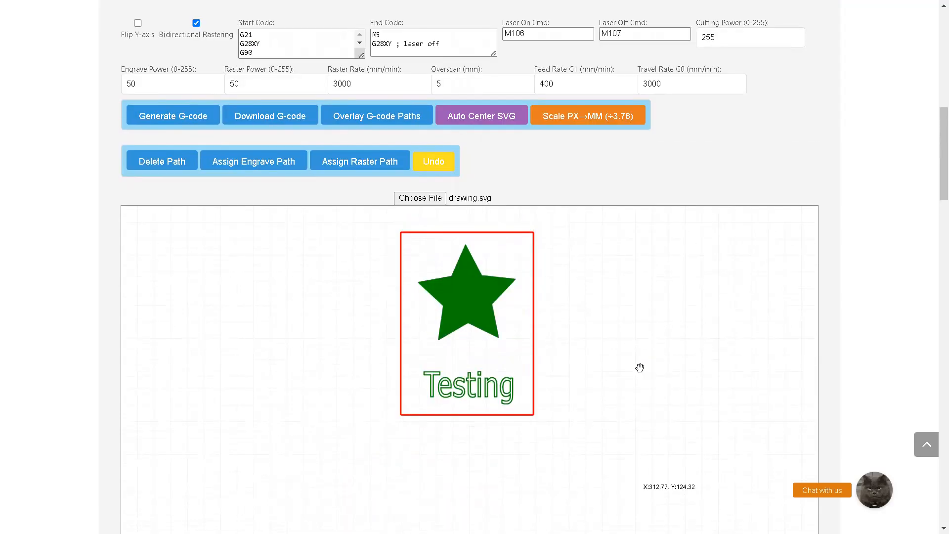
scroll(639, 368, up, 1)
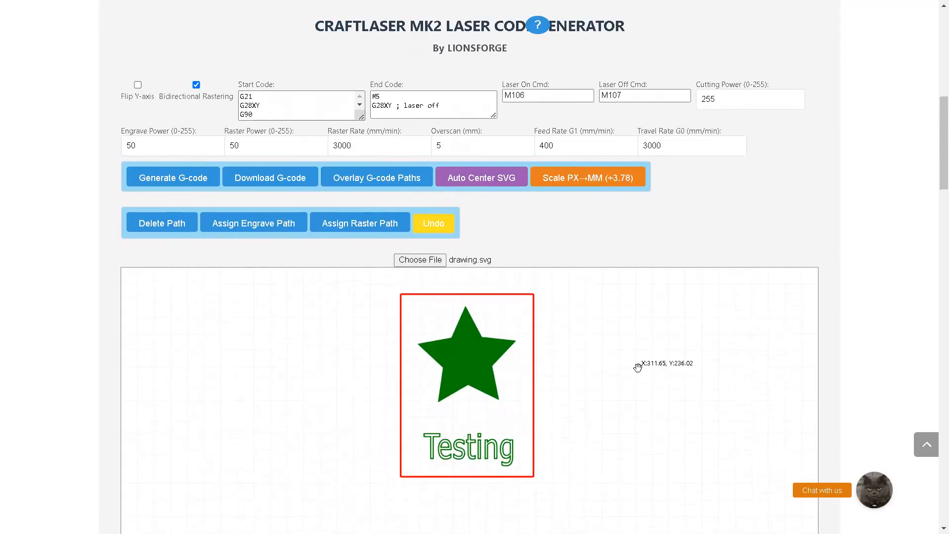
click(473, 178)
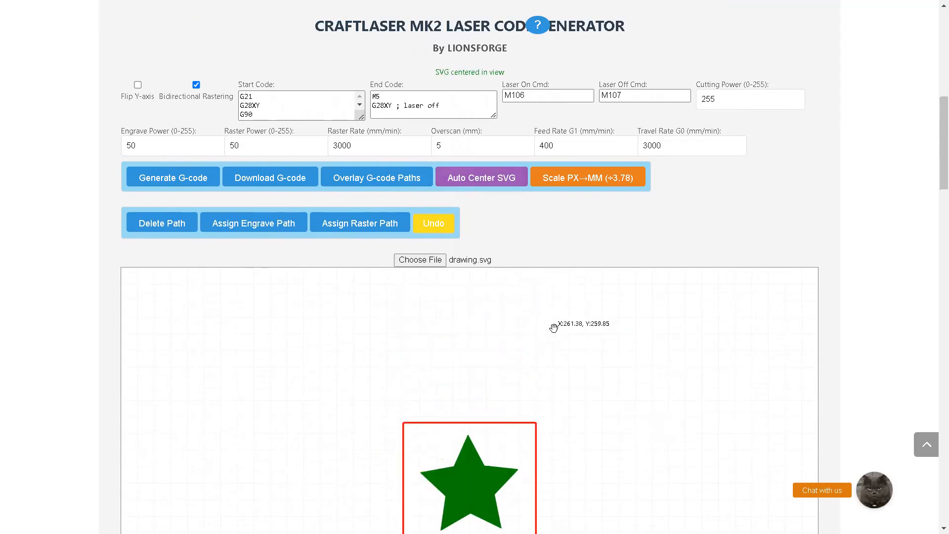
Move the drawing up and to the left of the work area's center, and auto-center it again
scroll(545, 321, down, 2)
drag(506, 351, 319, 279)
scroll(580, 280, up, 2)
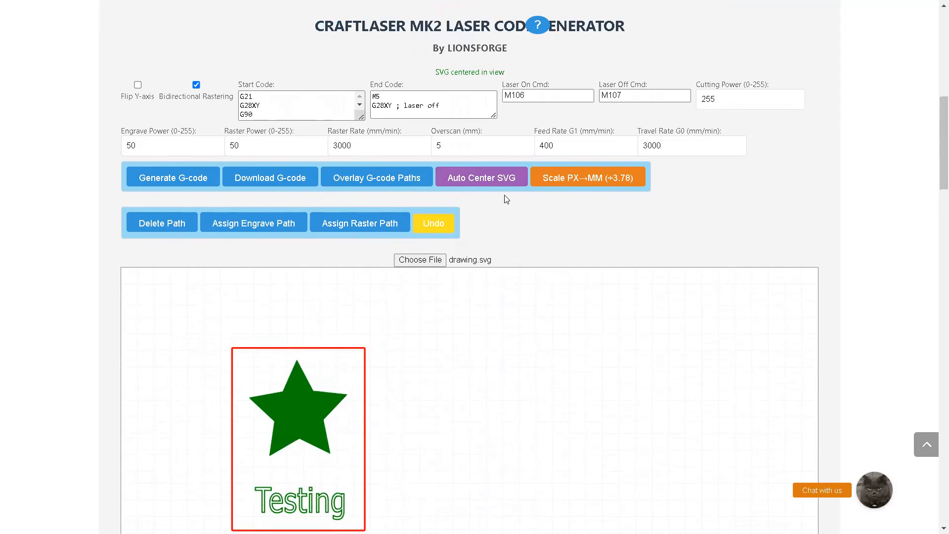
click(505, 61)
Convert the drawing's size with Scale PX→MM (÷3.78), and move the scaled drawing to the upper part of the work area
scroll(605, 339, down, 1)
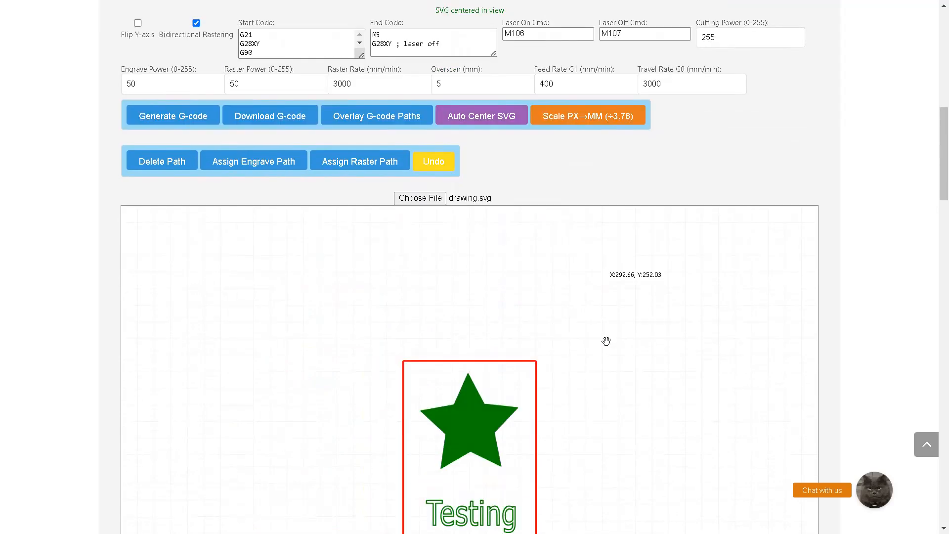
click(572, 120)
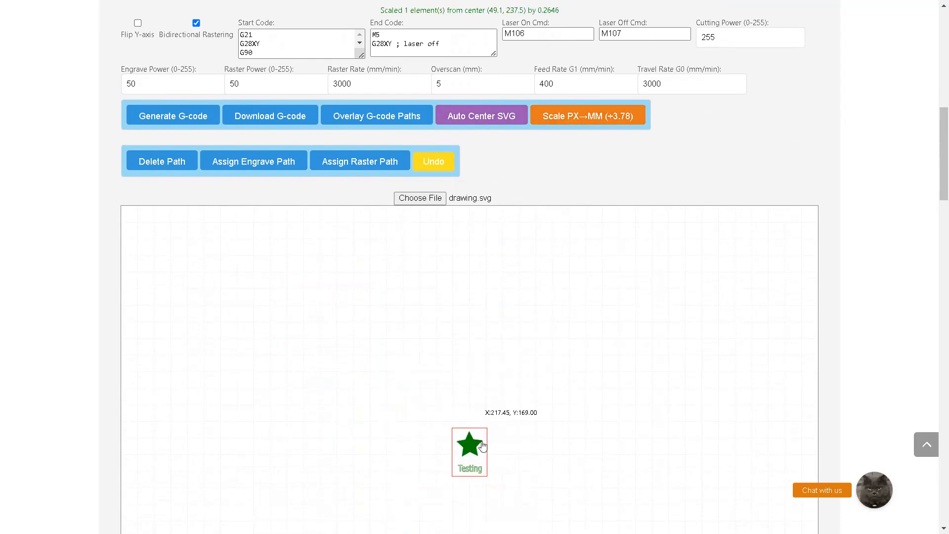
mouse_move(481, 412)
mouse_down()
mouse_move(520, 304)
mouse_move(518, 249)
mouse_up()
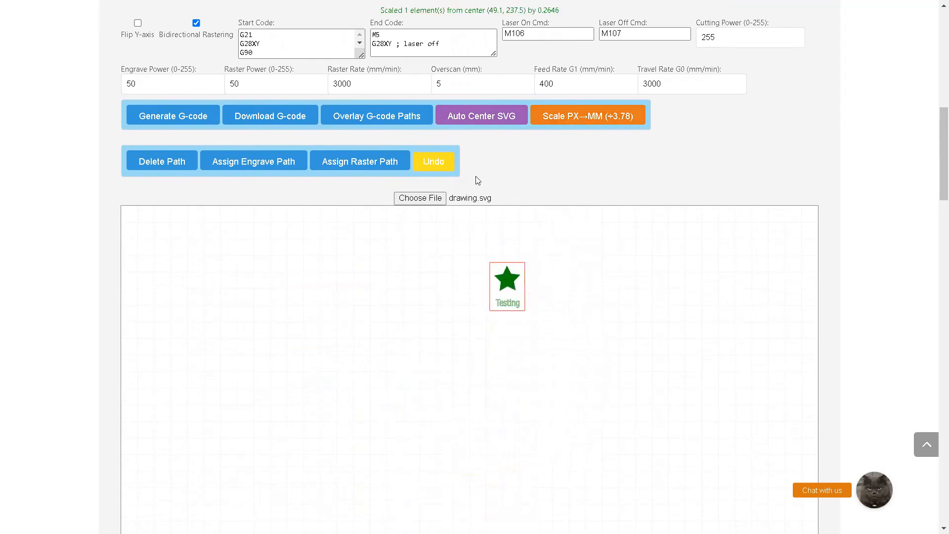
Undo the pixel-to-millimetre scaling, and reposition the full-size drawing near the upper middle of the work area
click(438, 171)
drag(499, 299, 490, 318)
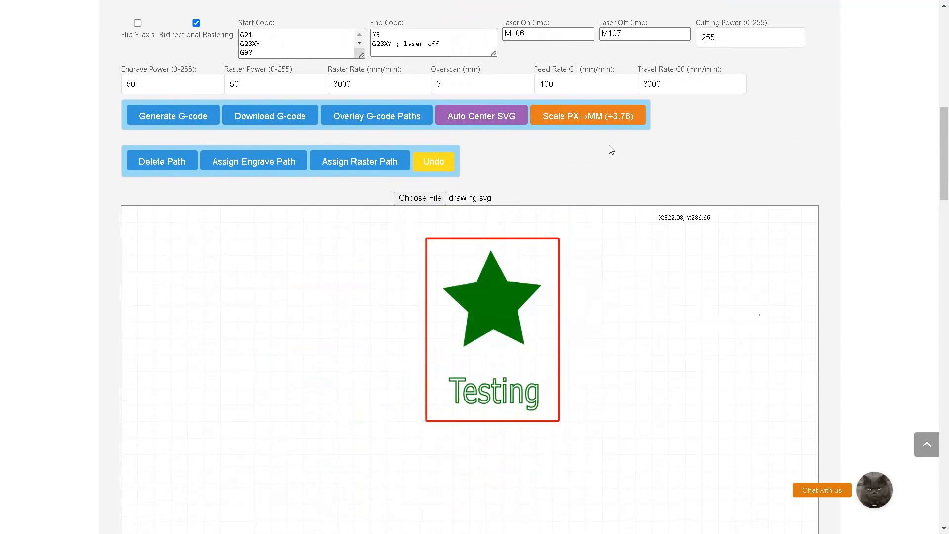
Try Scale PX→MM on the repositioned drawing, and undo the scaling
click(597, 119)
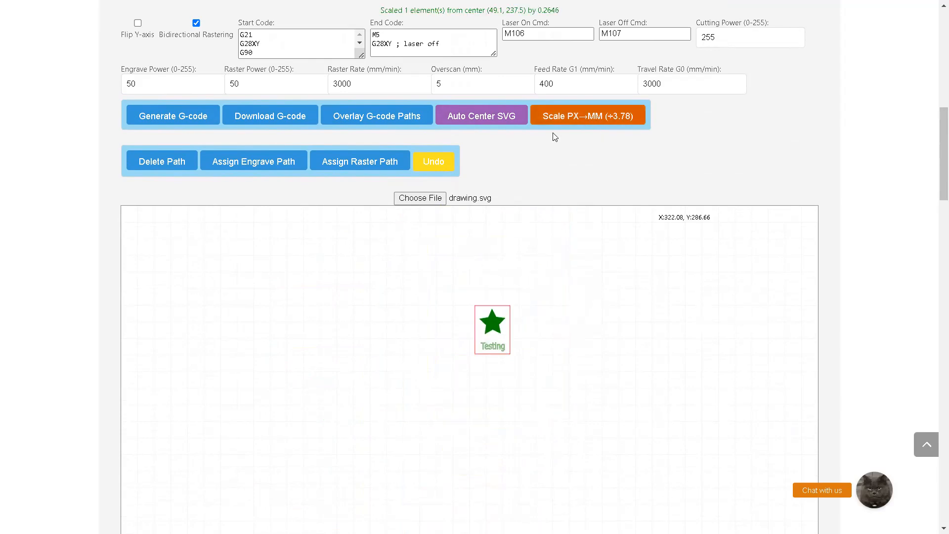
click(447, 168)
Examine the cutting, engrave and raster power settings along with the G1 feed rate and G0 travel rate
scroll(663, 340, up, 1)
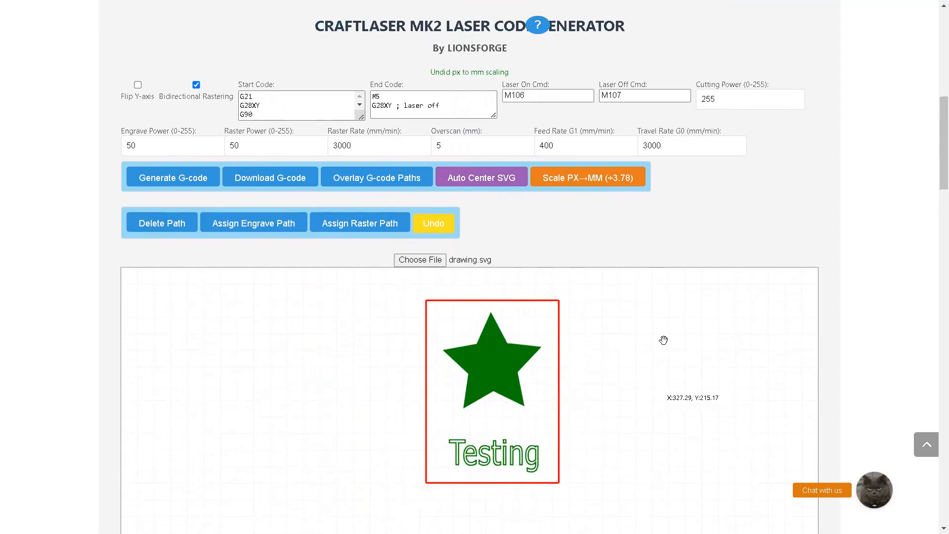
scroll(663, 340, up, 1)
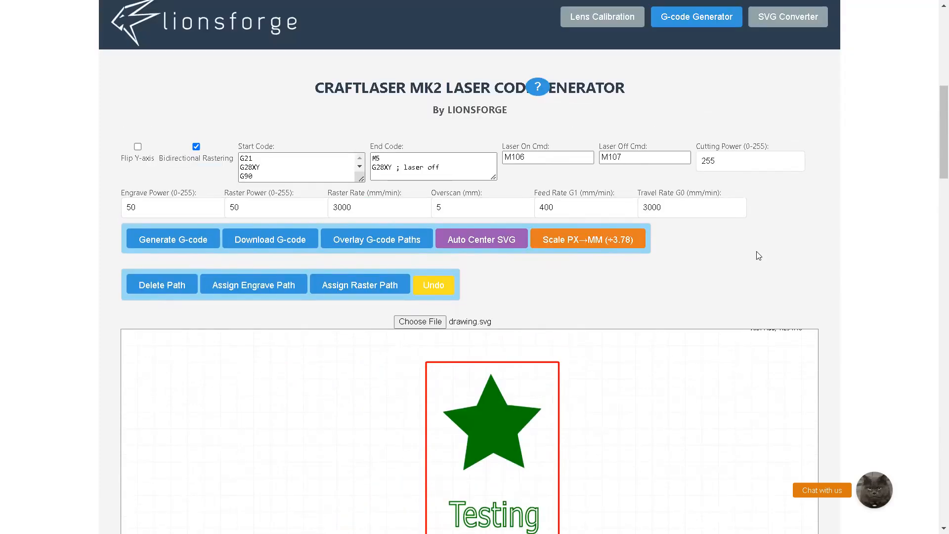
double_click(696, 161)
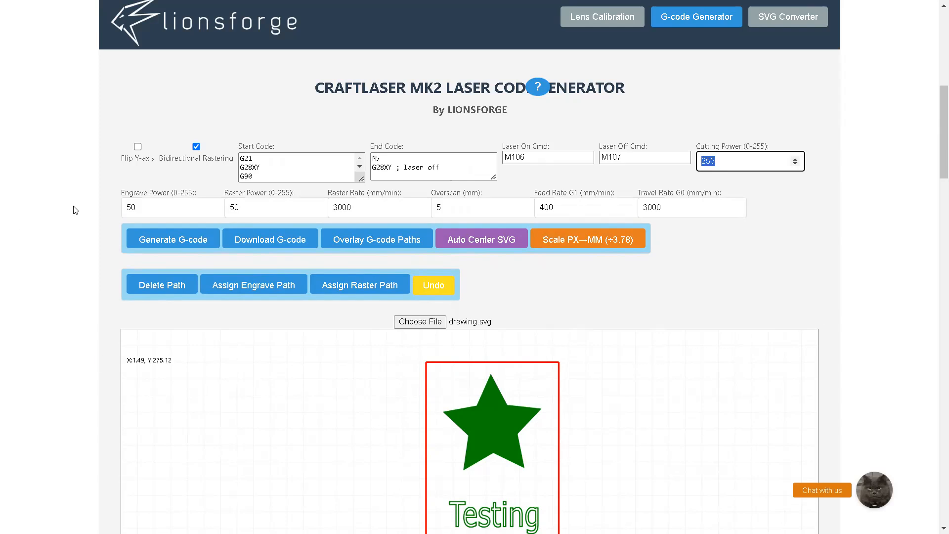
double_click(129, 207)
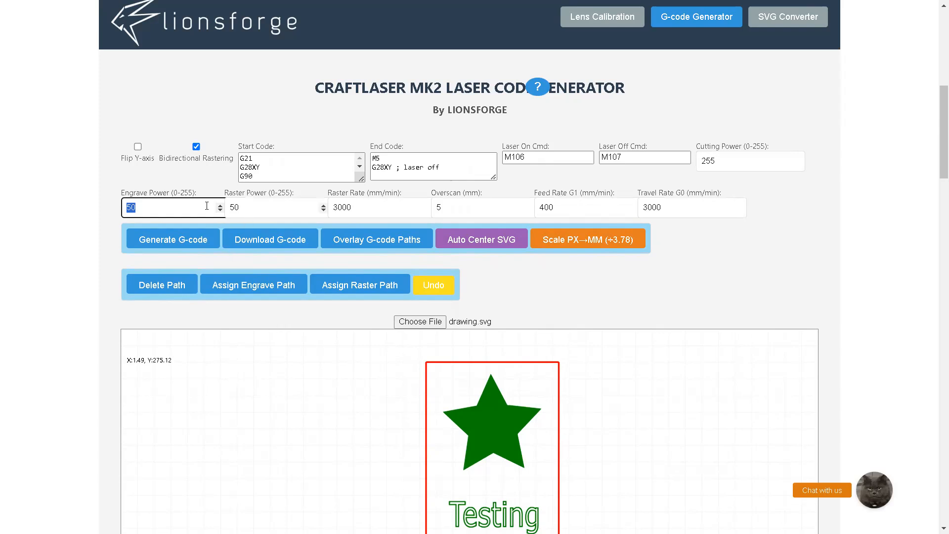
key(Tab)
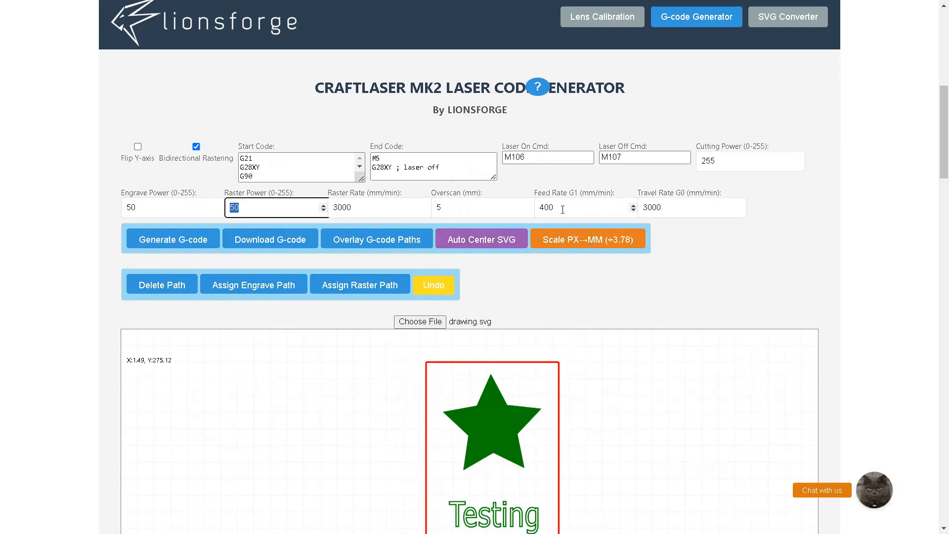
double_click(563, 209)
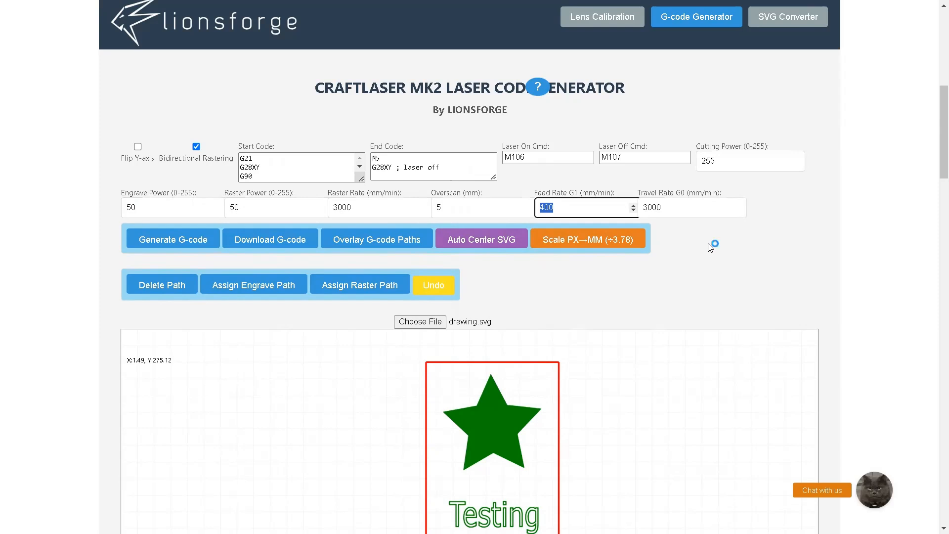
double_click(683, 209)
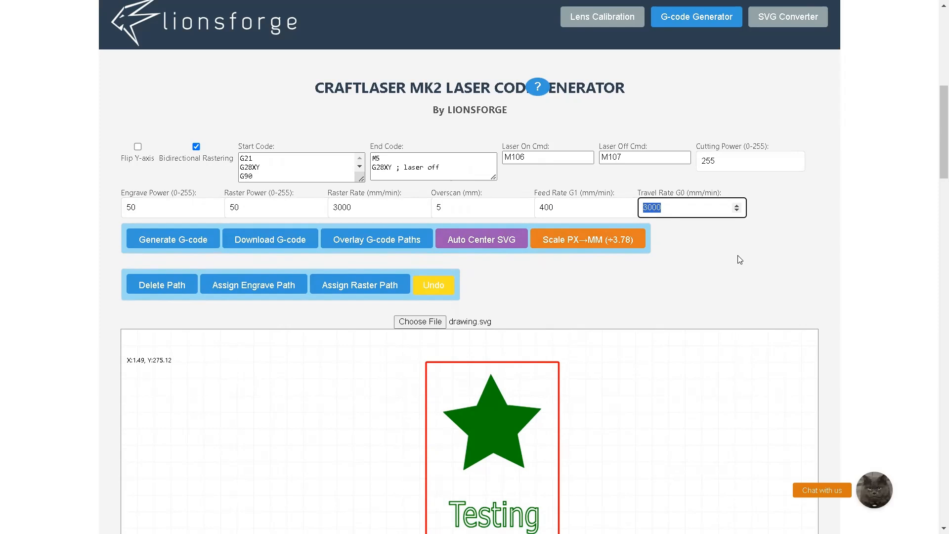
Check the raster rate and overscan settings, and generate the G-code for the star, text and frame drawing
double_click(334, 207)
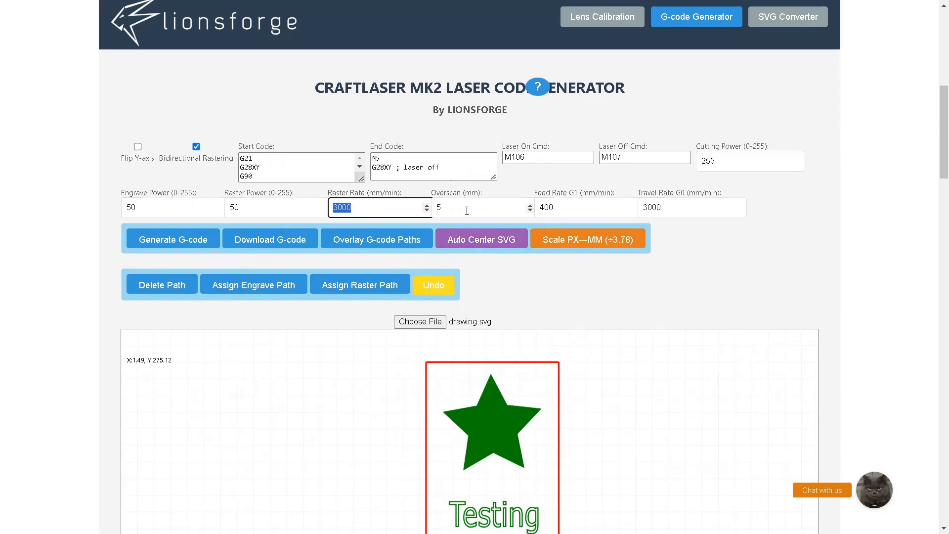
key(Tab)
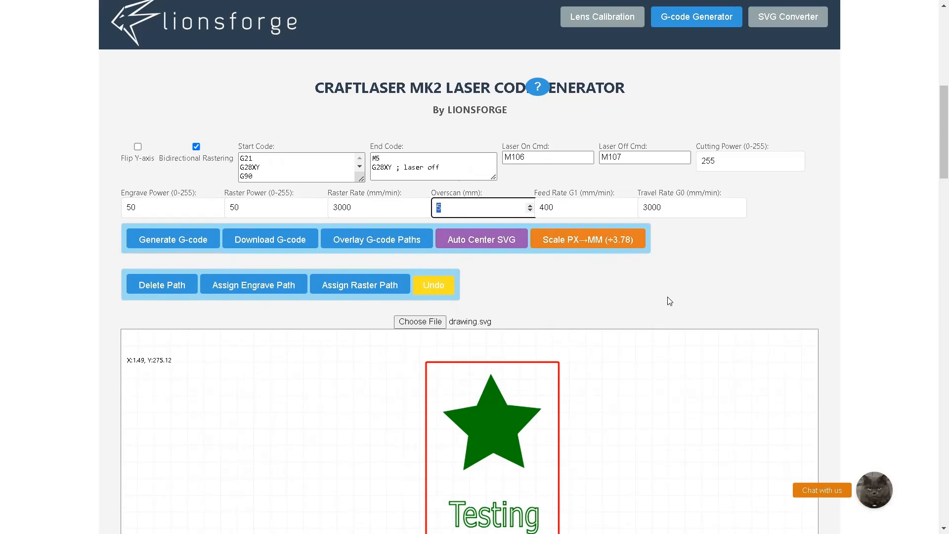
scroll(670, 302, down, 1)
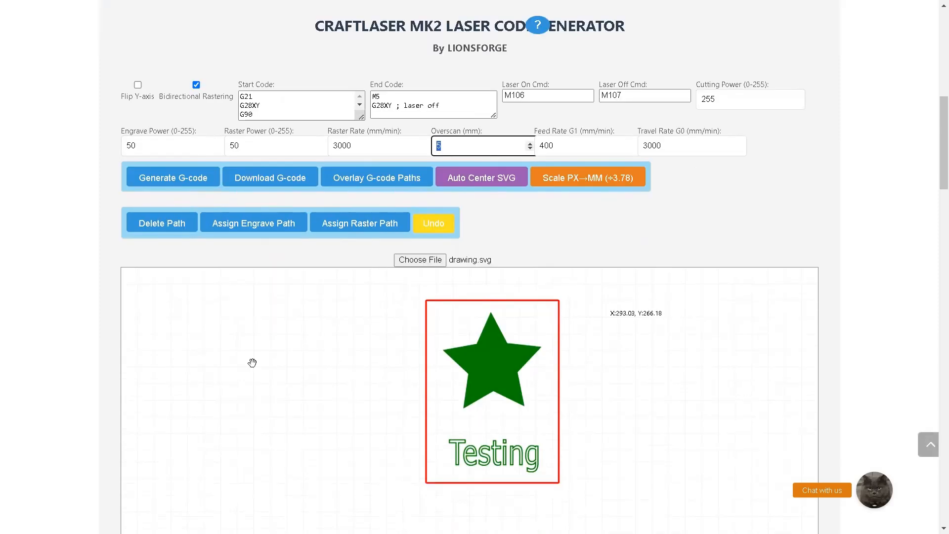
click(185, 176)
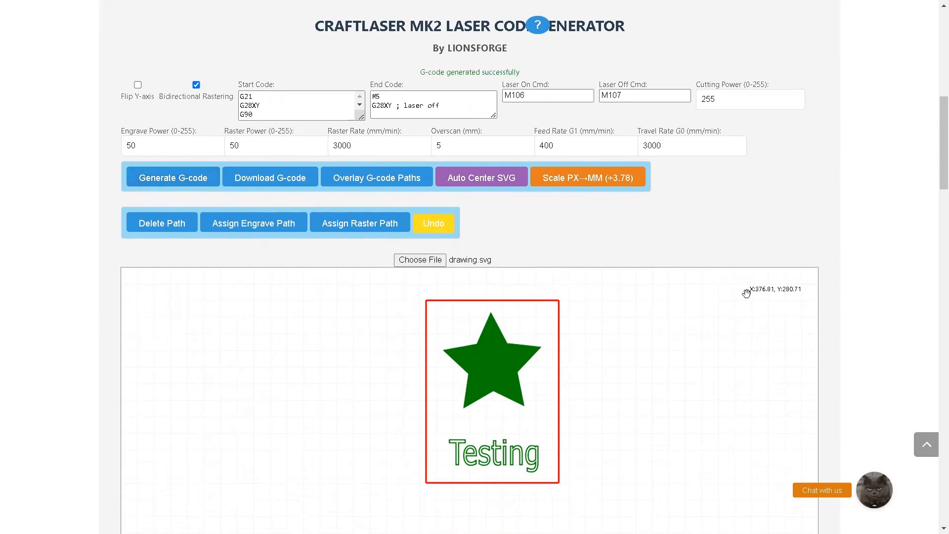
Examine the opening lines of the generated G-code, from the start commands through the raster bounds and overscan comments
scroll(747, 293, up, 1)
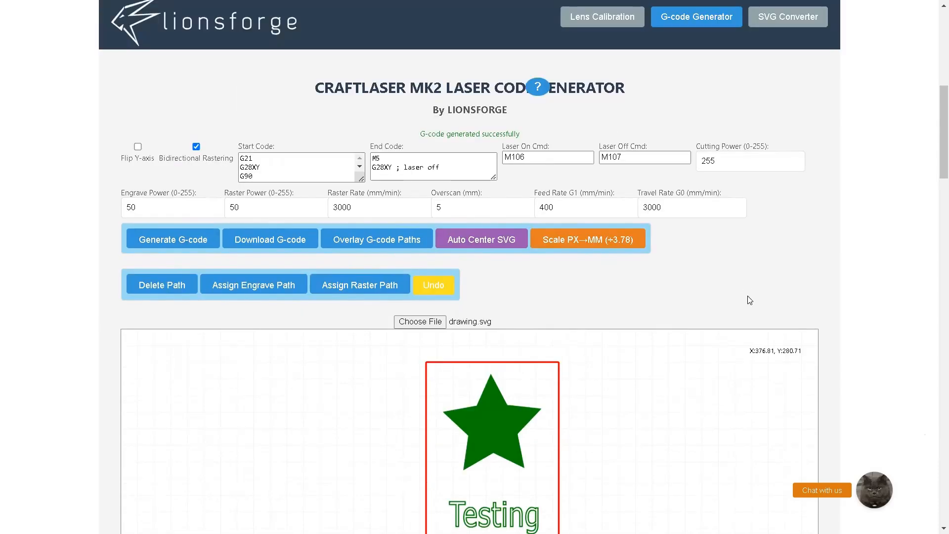
scroll(750, 300, down, 1)
scroll(747, 298, down, 10)
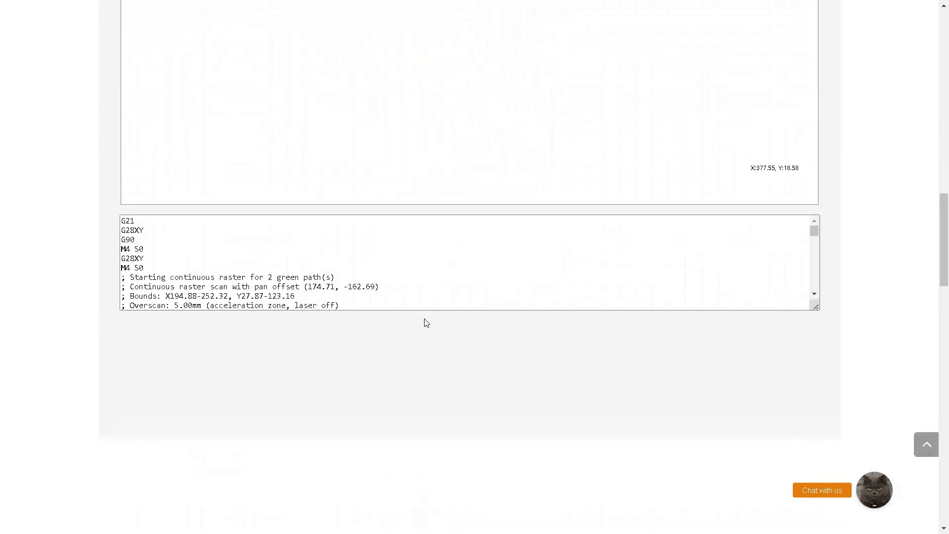
click(170, 261)
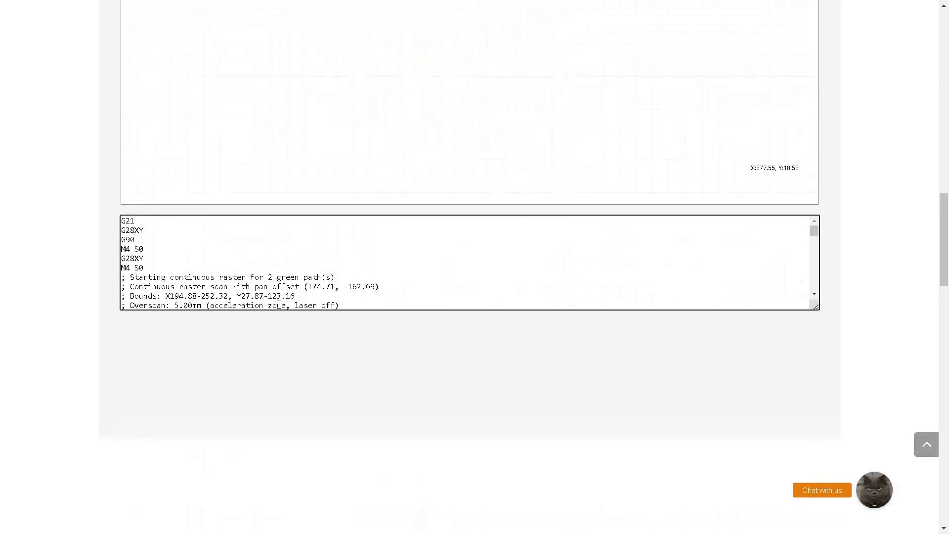
drag(280, 305, 134, 230)
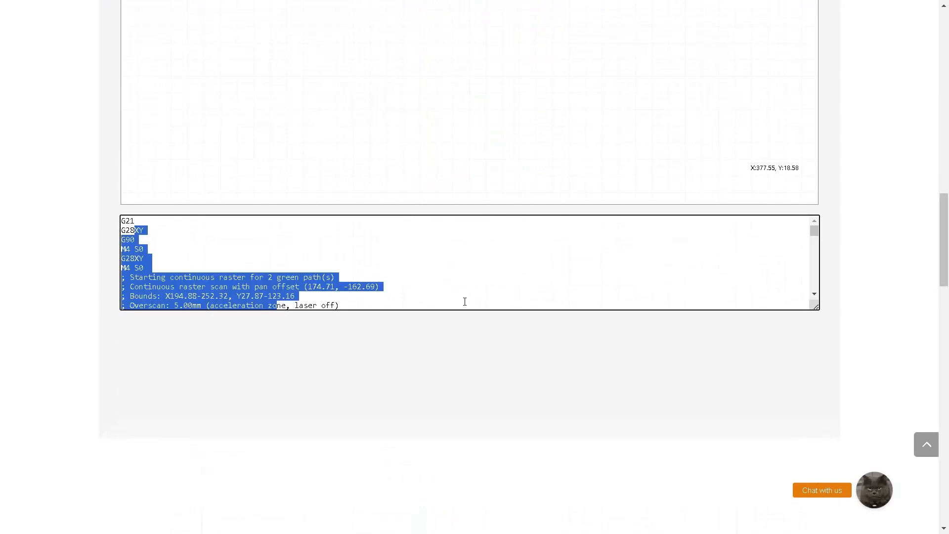
Download the generated G-code, and overlay its paths on the drawing in the work area
scroll(465, 302, up, 10)
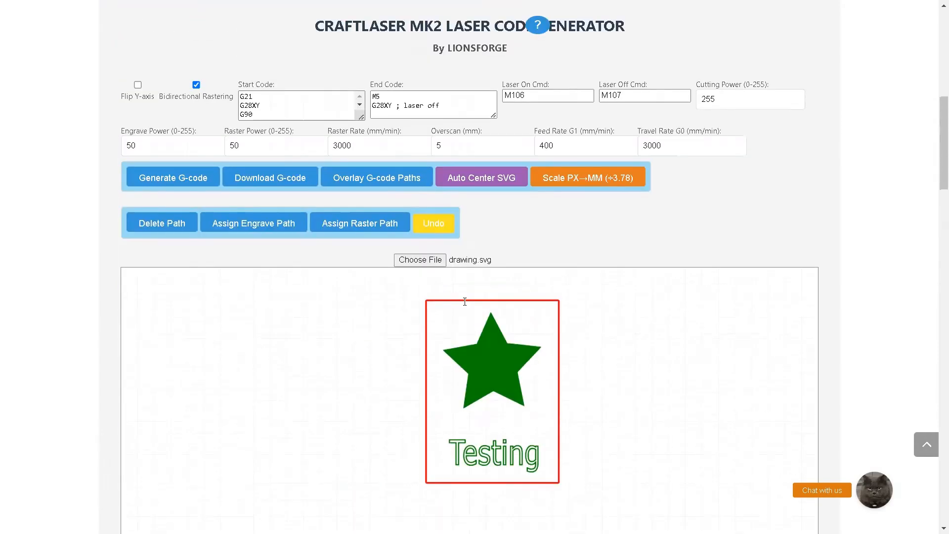
scroll(465, 301, up, 1)
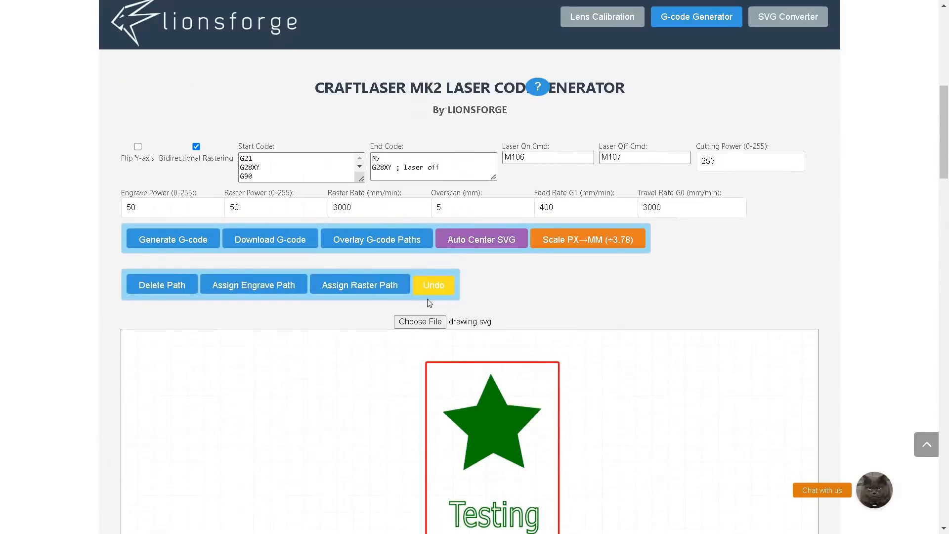
click(277, 243)
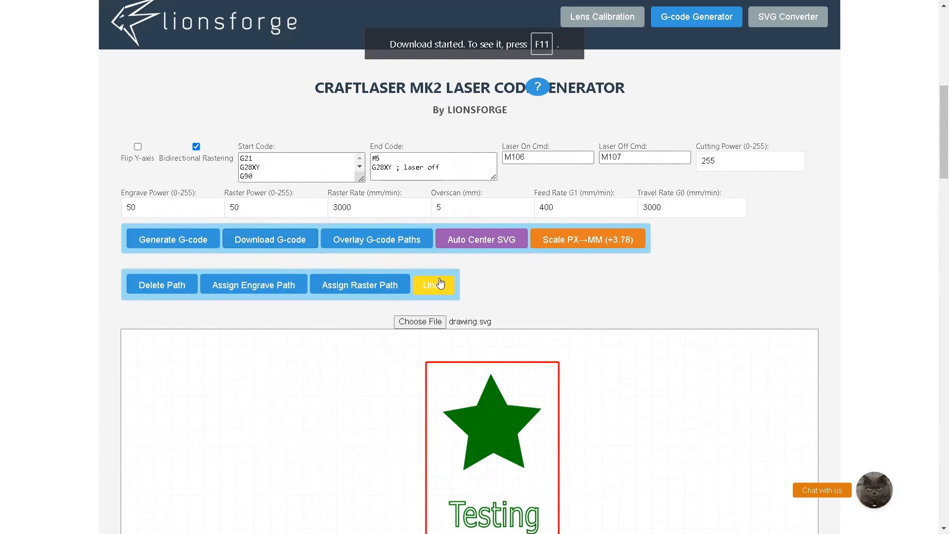
click(390, 246)
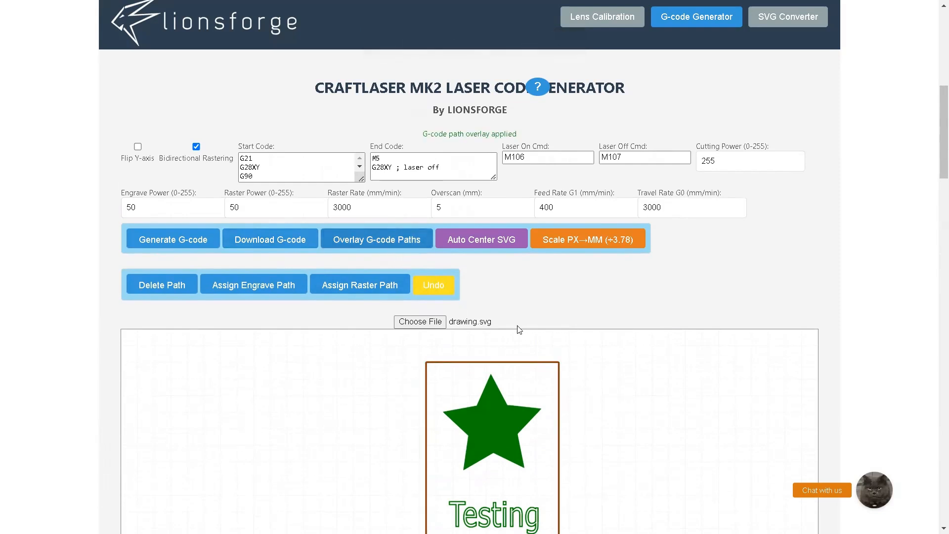
scroll(613, 386, down, 1)
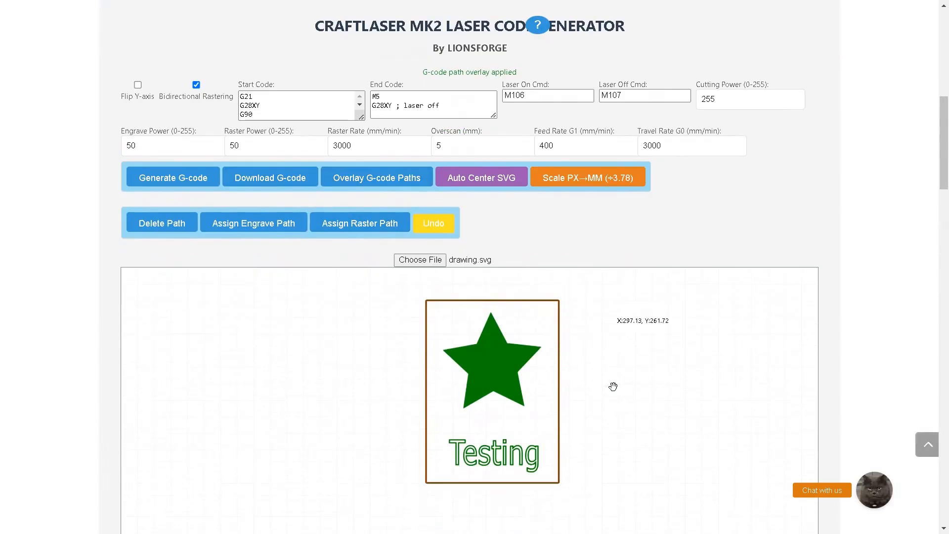